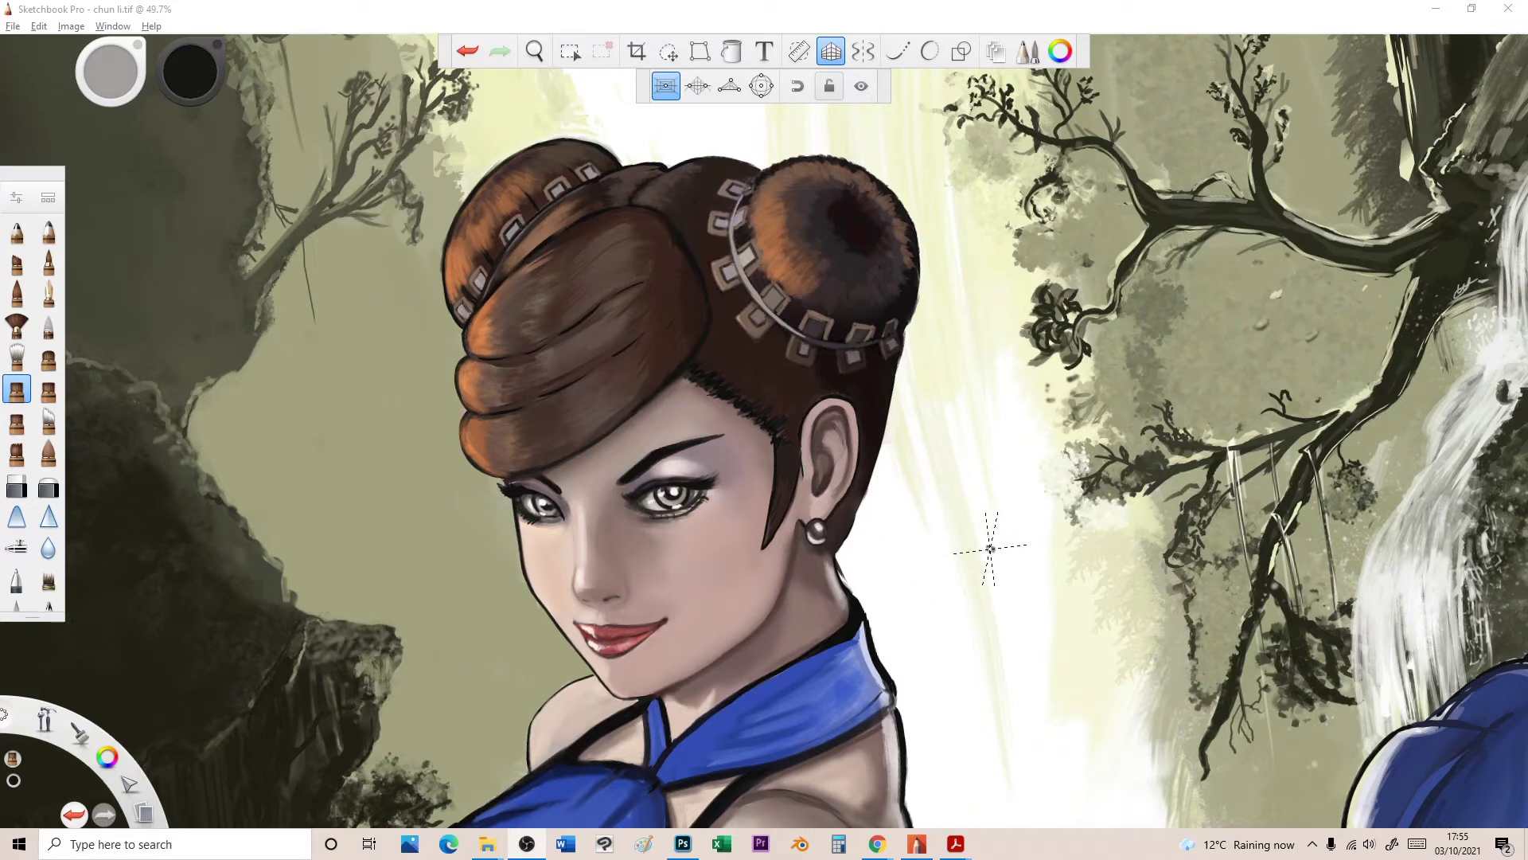
Step: Undo the perspective guide and nudge the floating toolbar slightly to the left
key("ctrl+z")
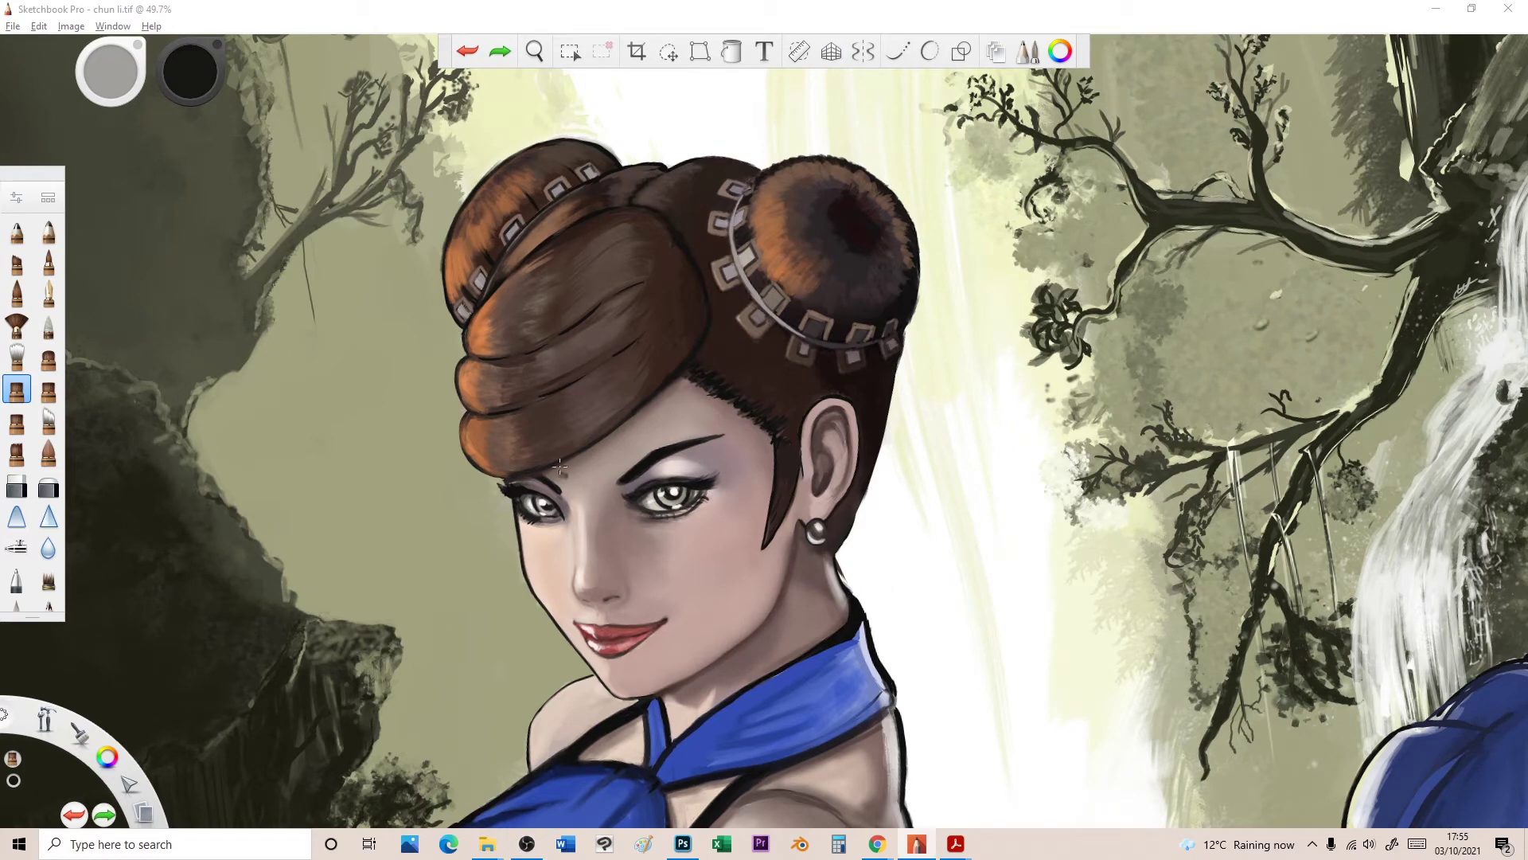
mouse_move(448, 56)
left_mouse_down()
mouse_move(412, 241)
mouse_move(368, 207)
mouse_move(425, 47)
left_mouse_up()
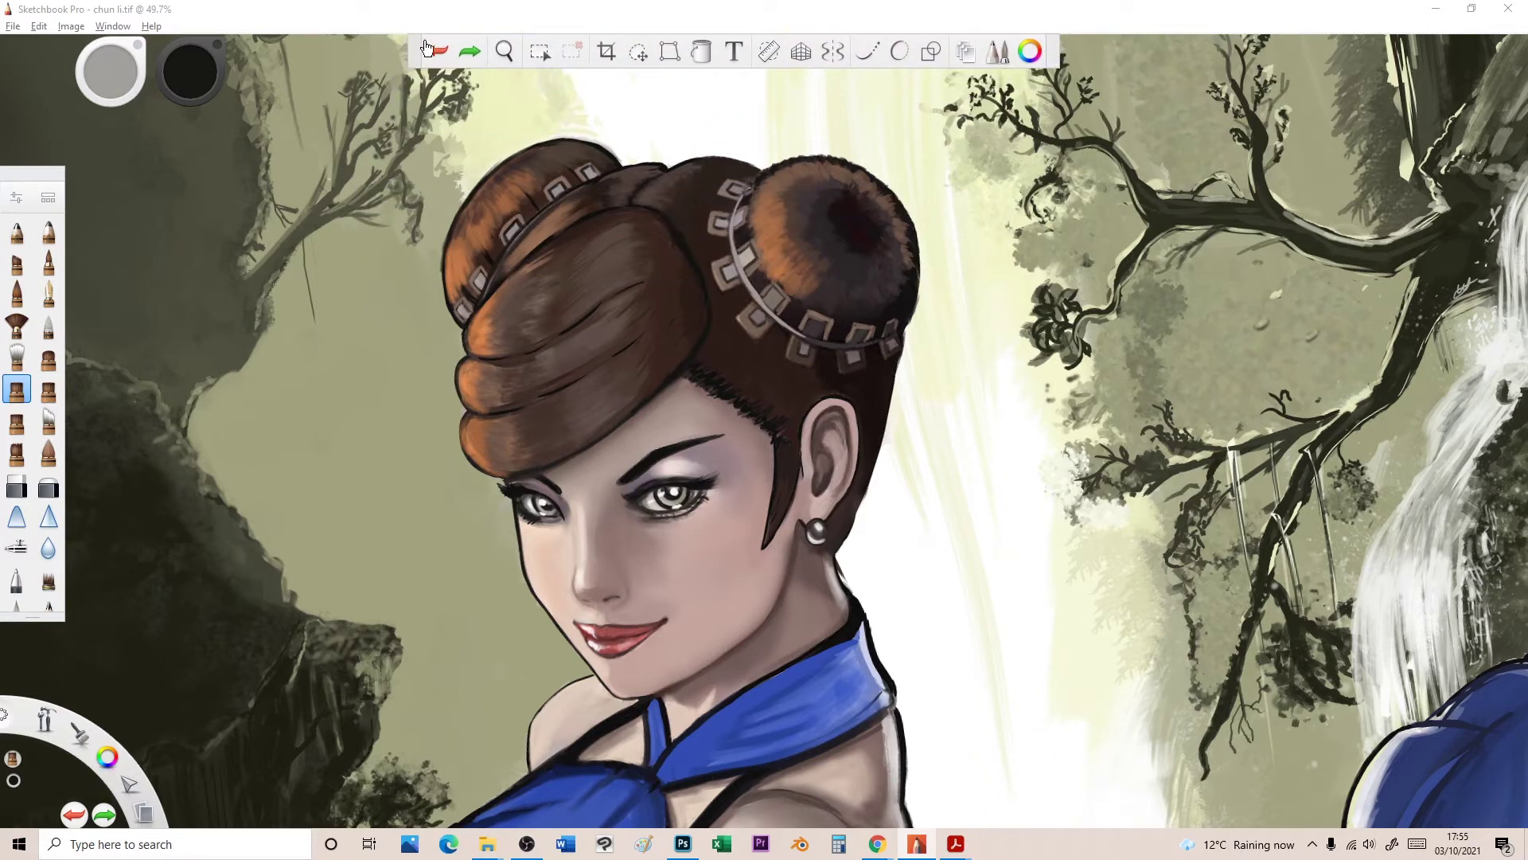
Step: Show the Brush Library, Layer Editor and Color Editor from the Window menu
left_click(113, 26)
left_click(76, 145)
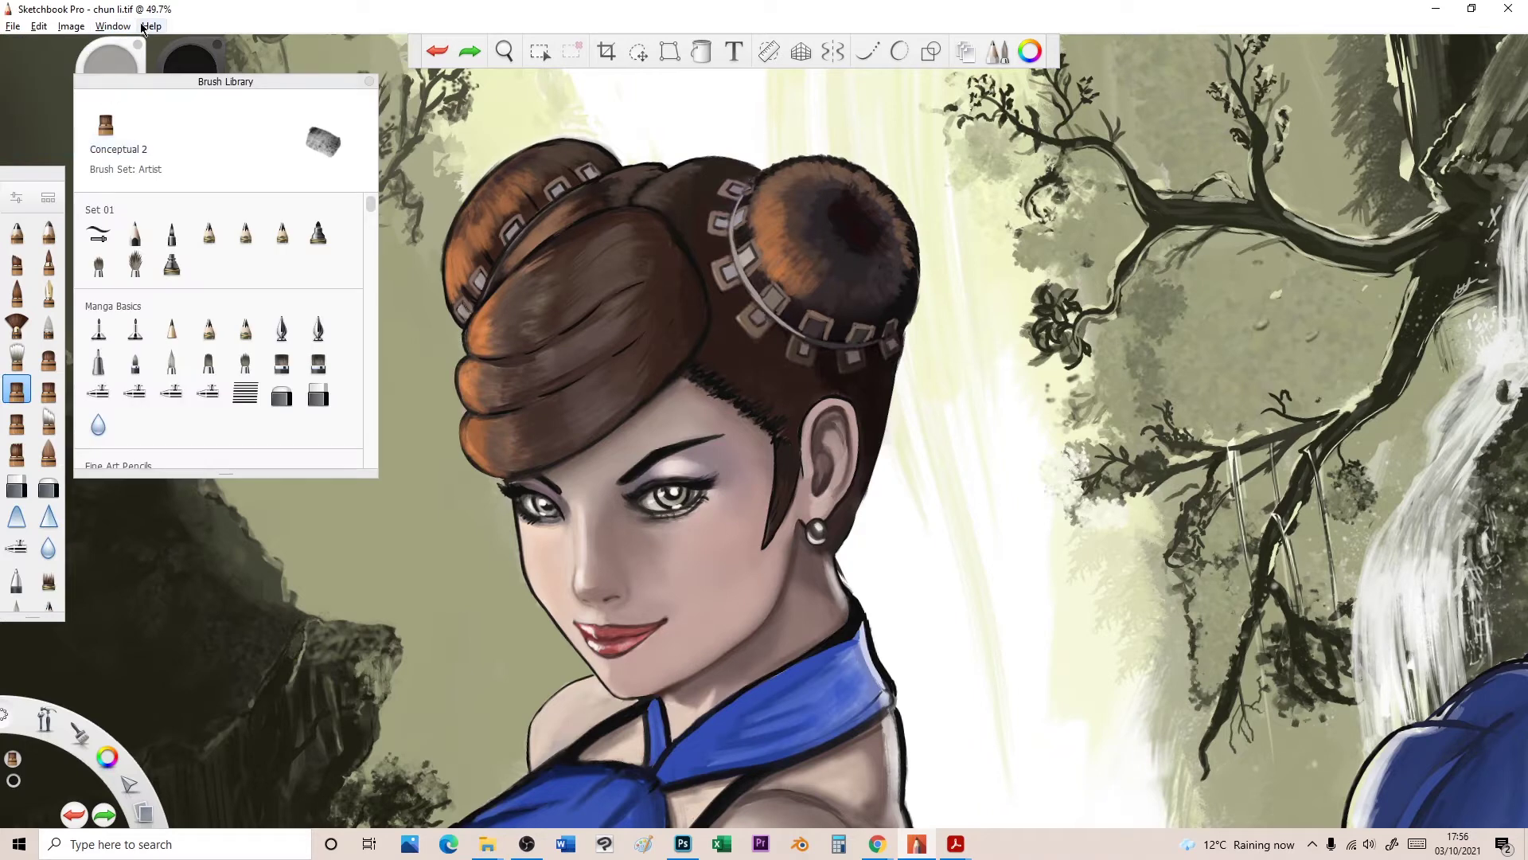
left_click(112, 25)
left_click(93, 162)
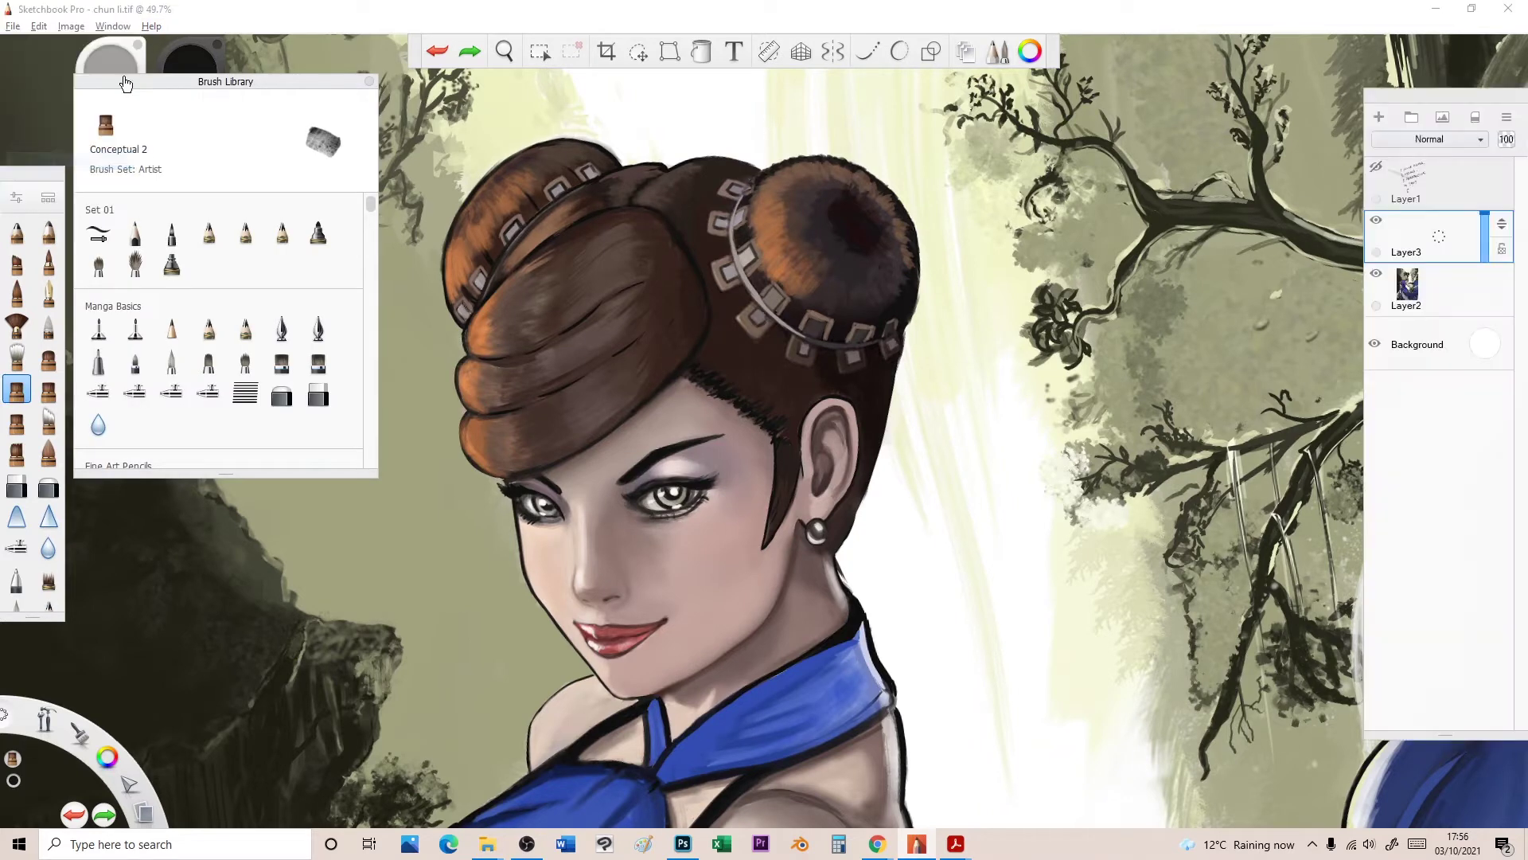
left_click(112, 26)
left_click(79, 180)
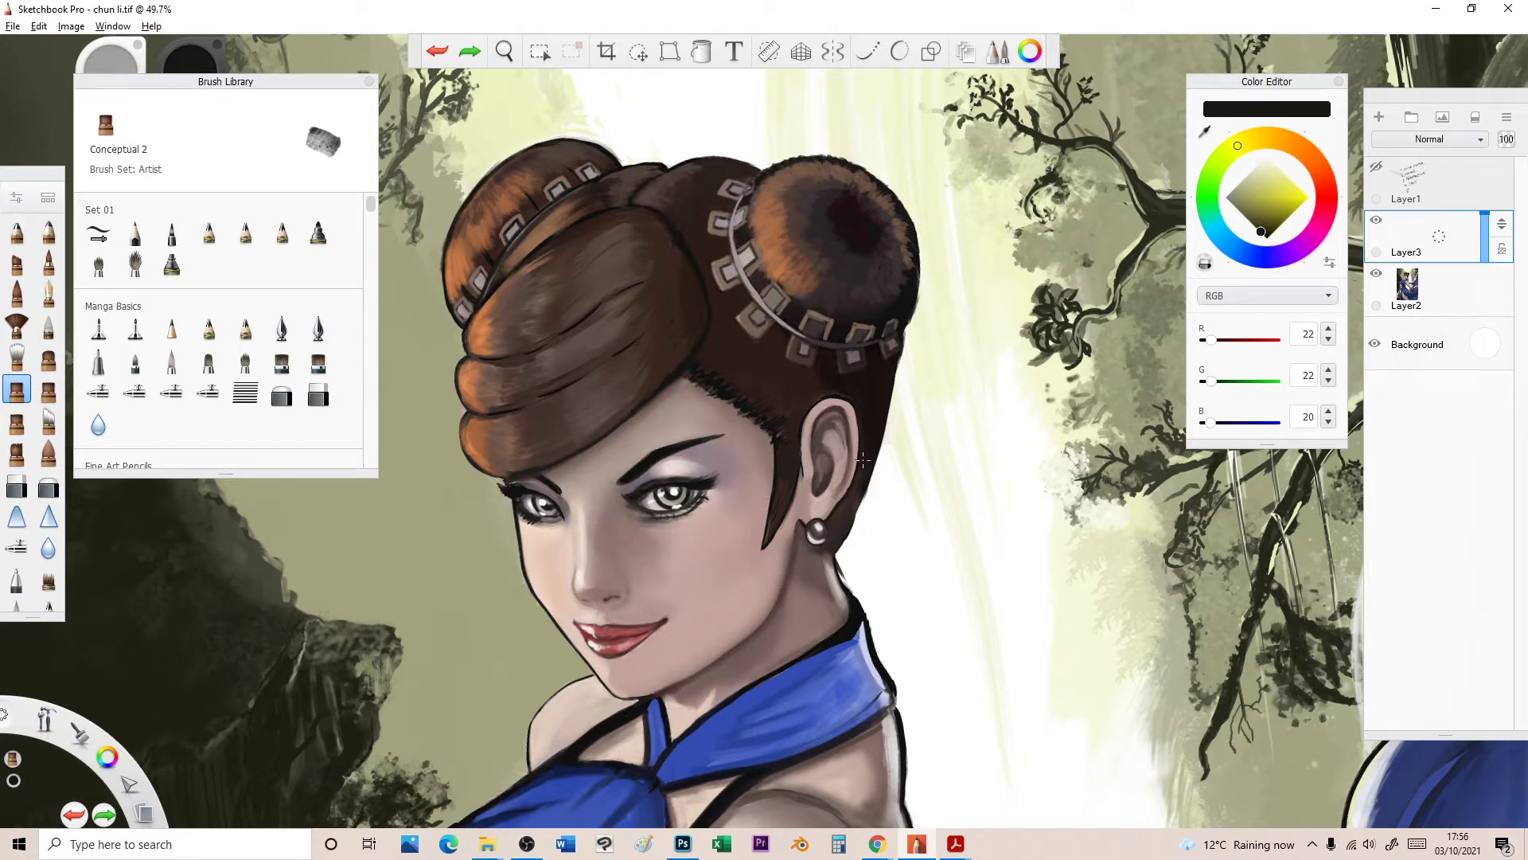
Step: Close the Layers, brush palette, Color Editor and Brush Library panels
left_click(966, 51)
left_click(998, 51)
left_click(1030, 51)
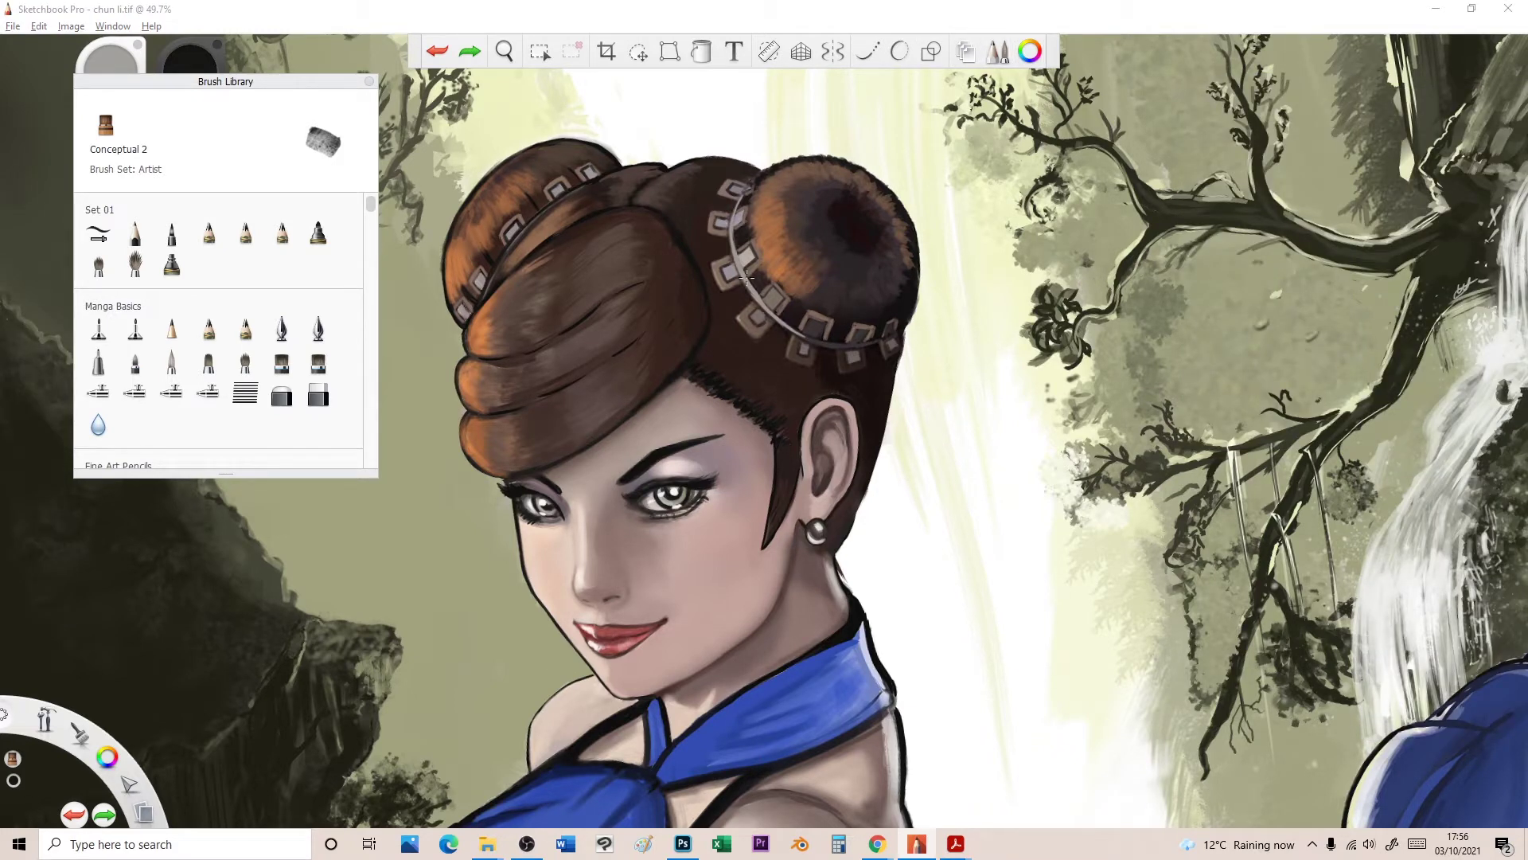
left_click(369, 81)
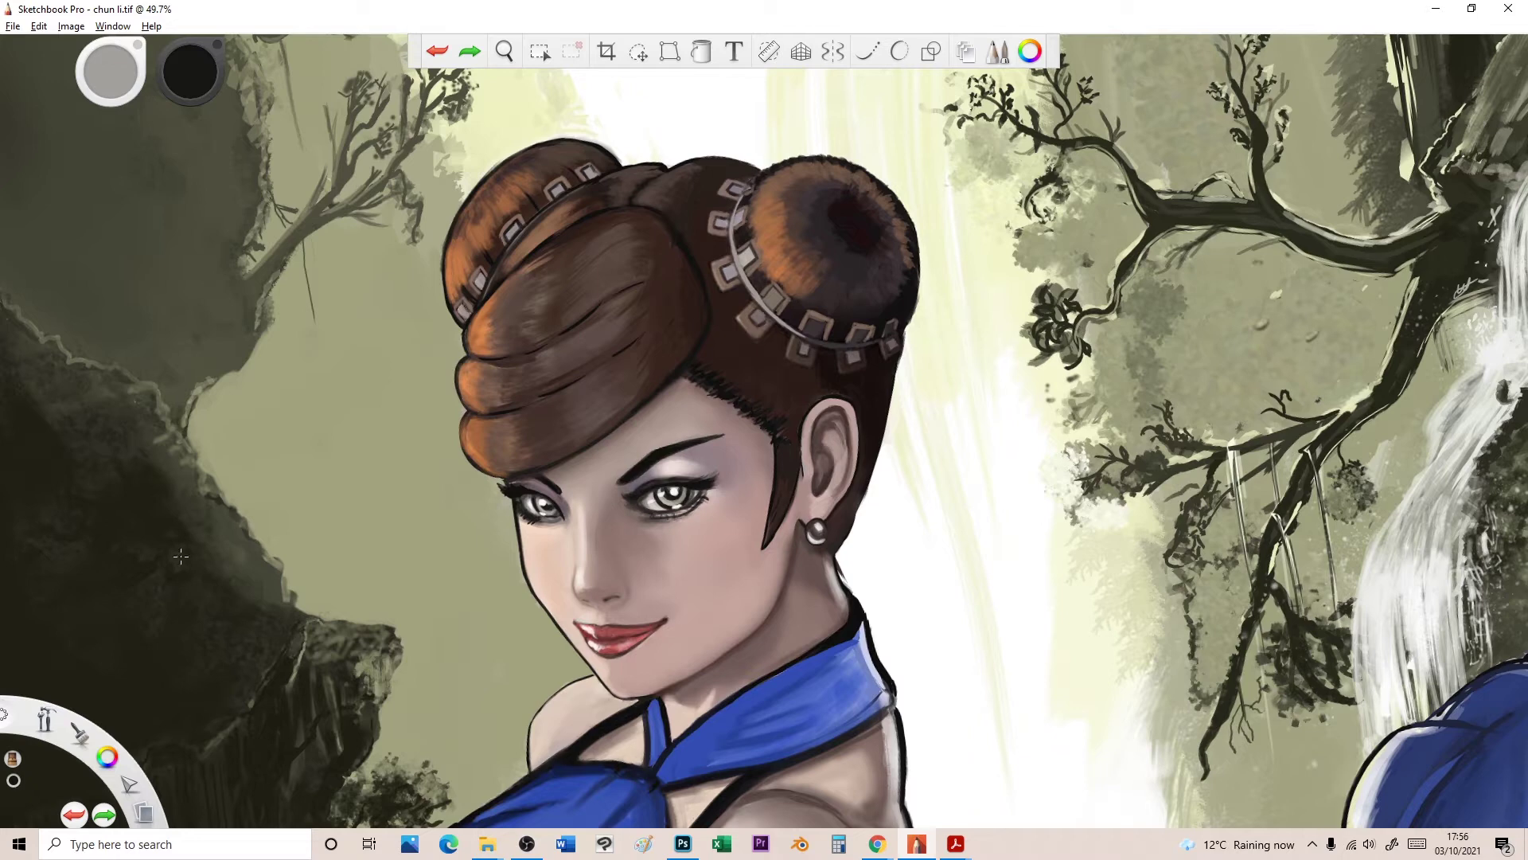
mouse_move(7, 721)
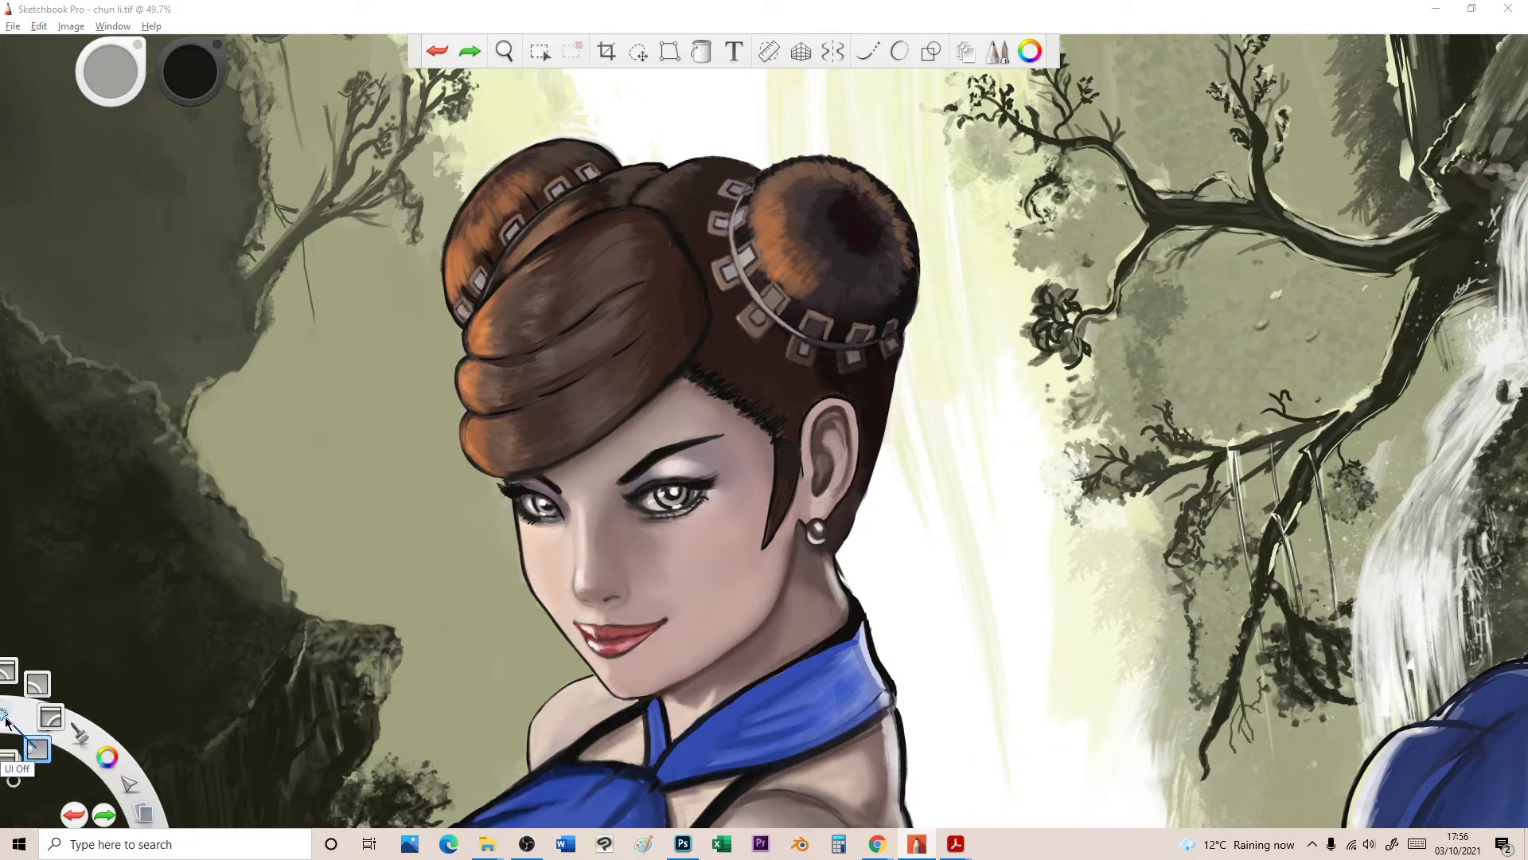
Step: Go full screen via the lagoon UI toggle, test and undo a diagonal stroke, and toggle Layers
left_click(37, 748)
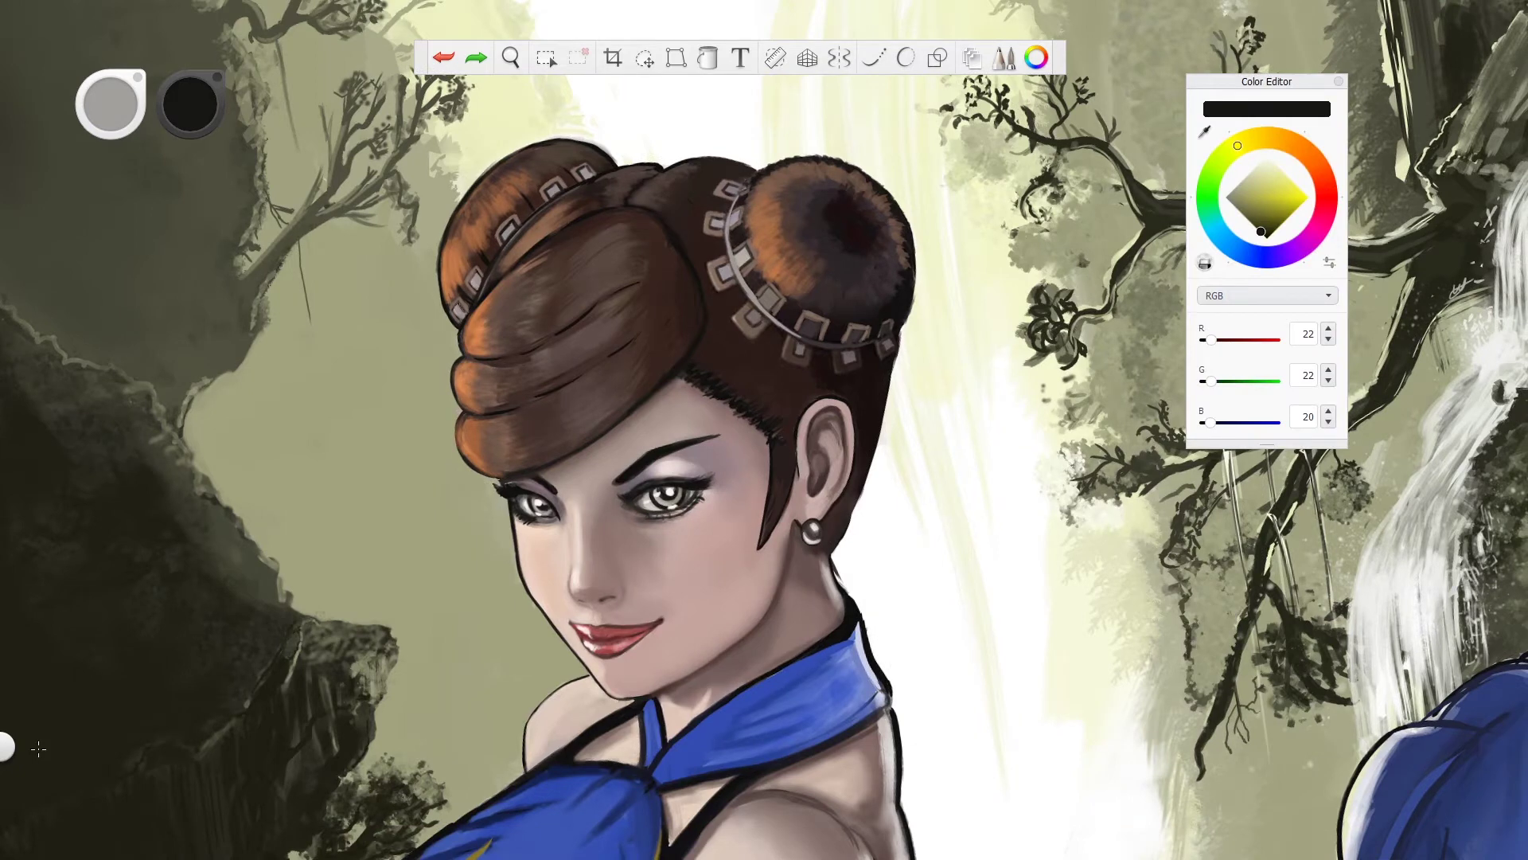
left_click(1036, 57)
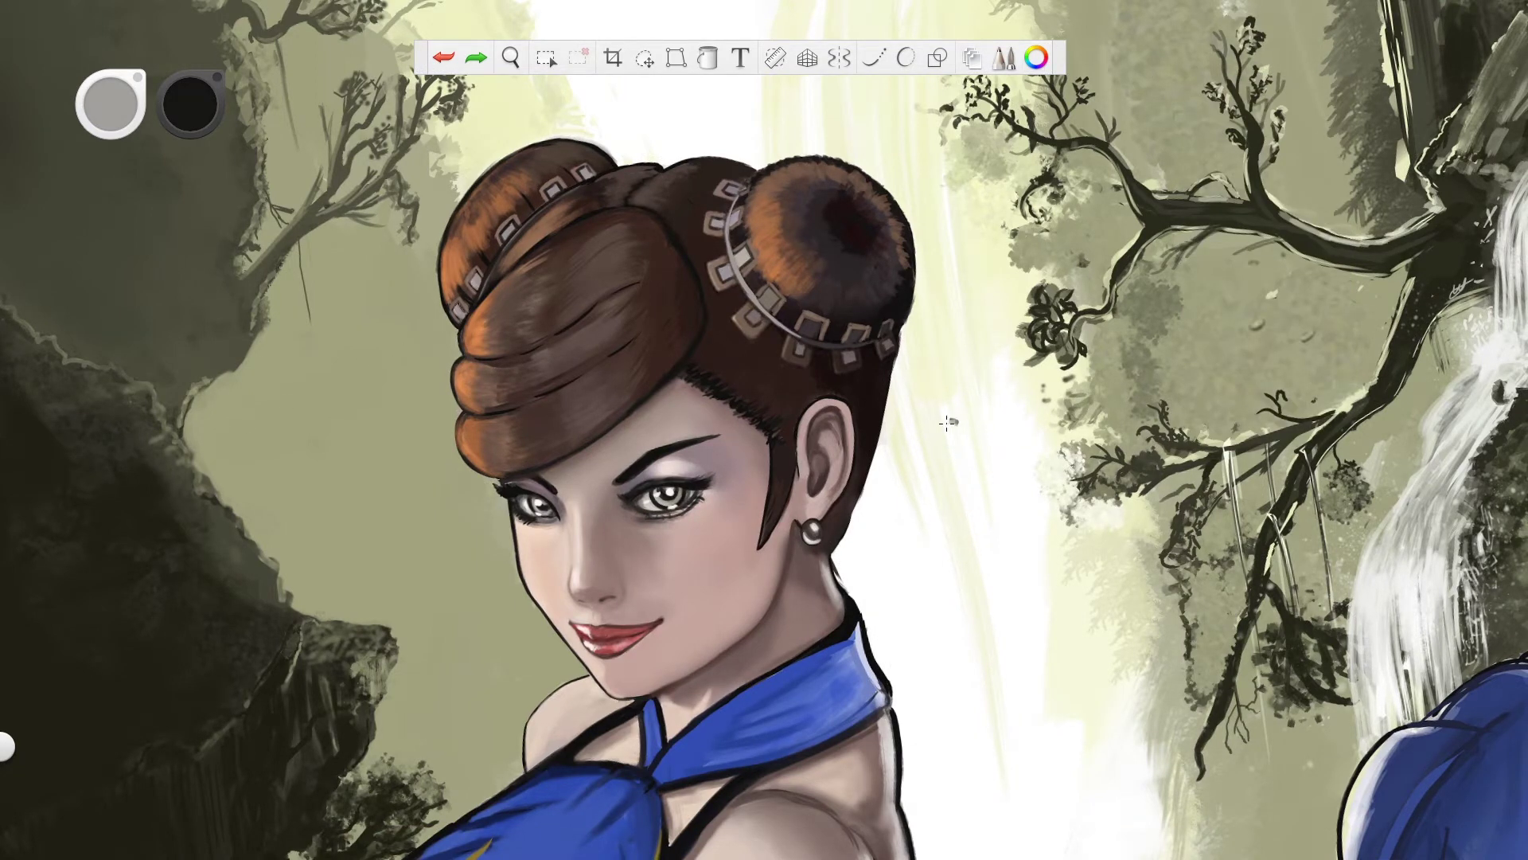
left_click_drag(1067, 243, 401, 571)
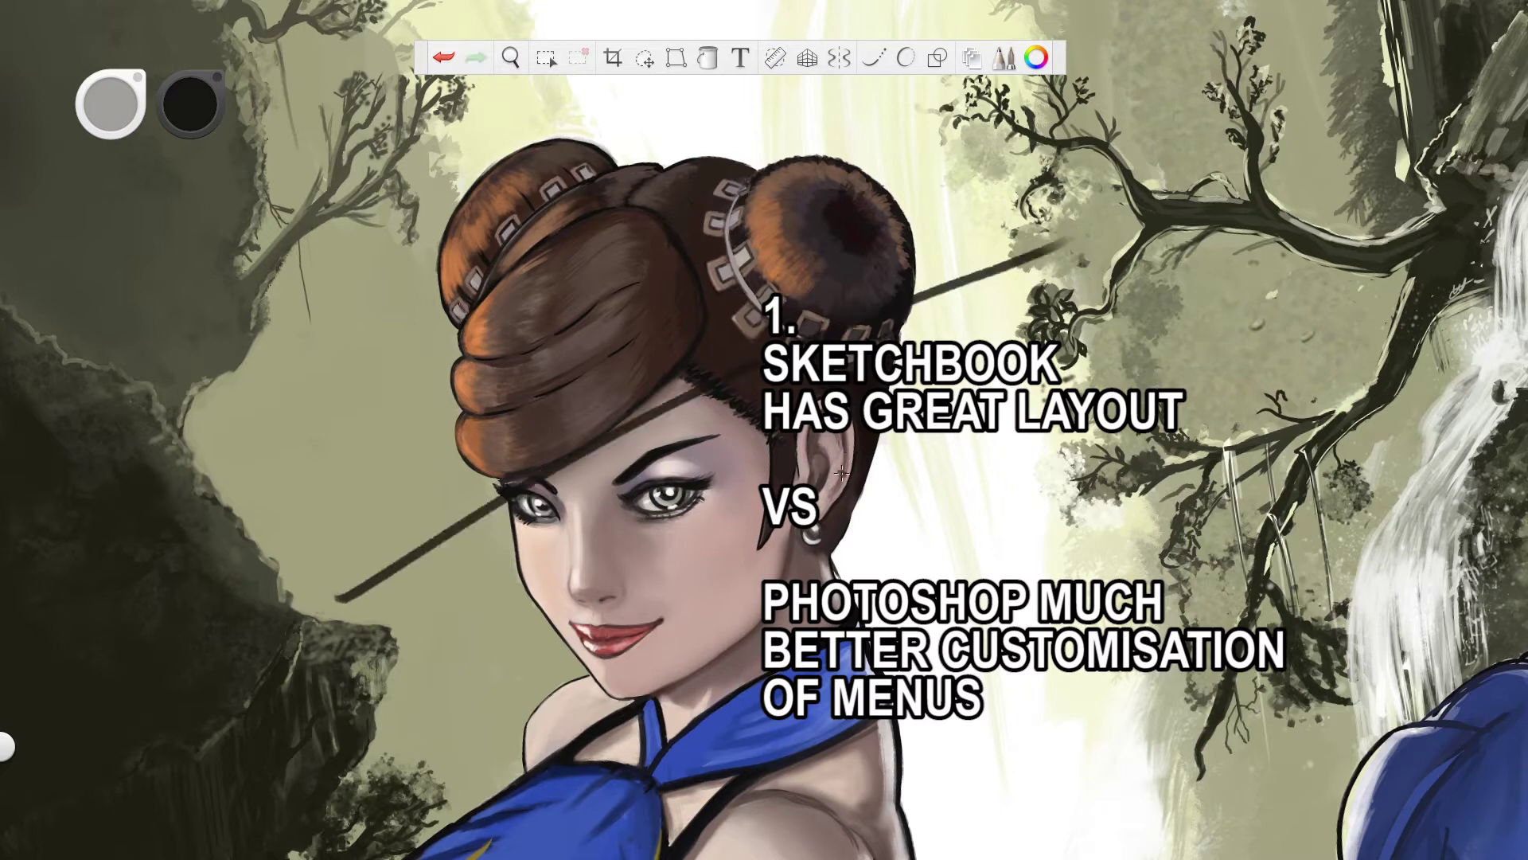
key("ctrl+z")
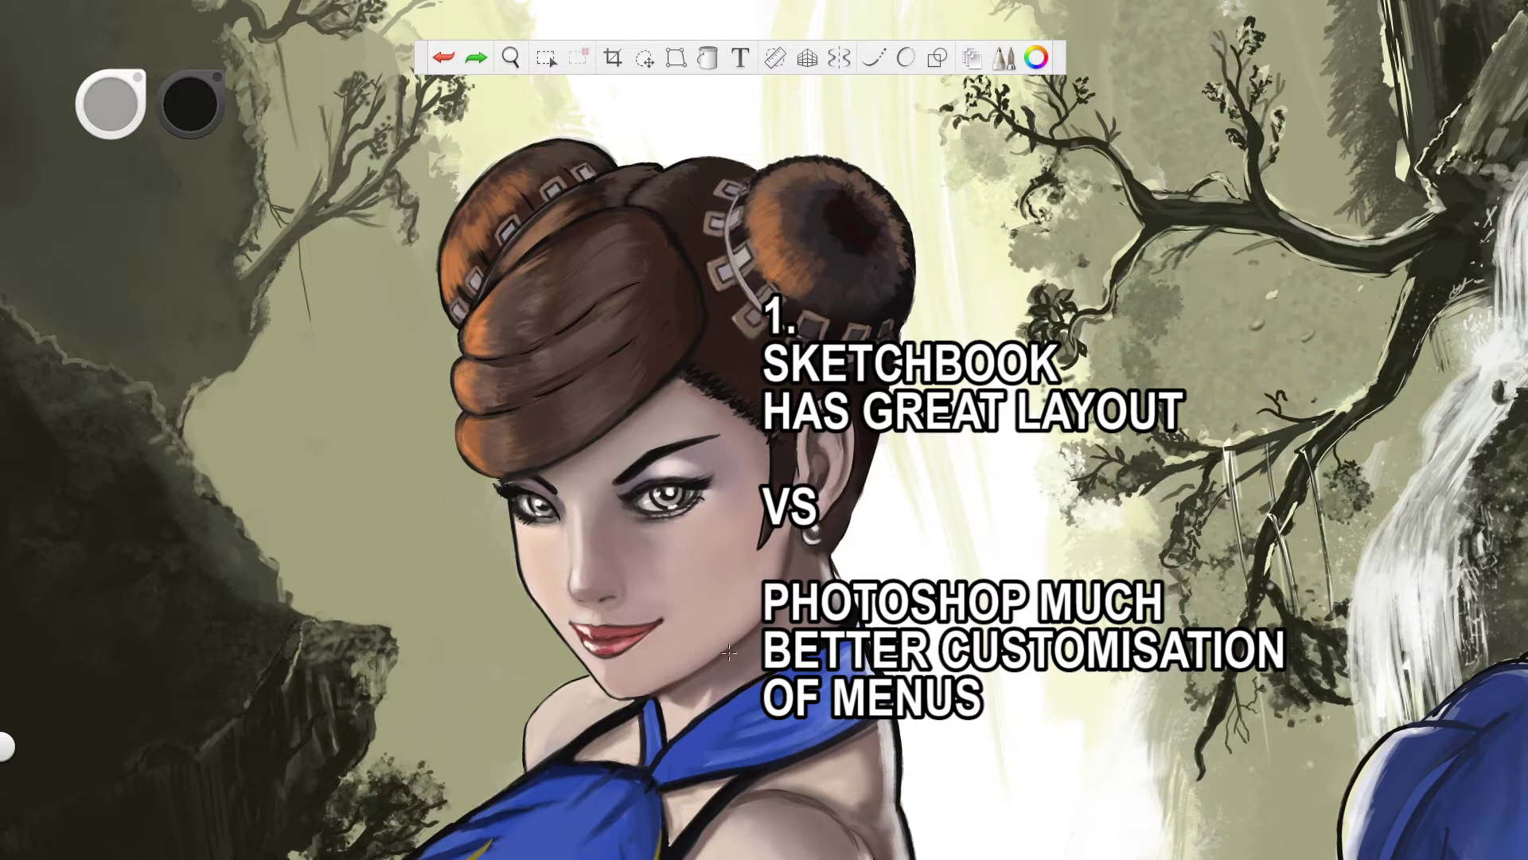
left_click(971, 57)
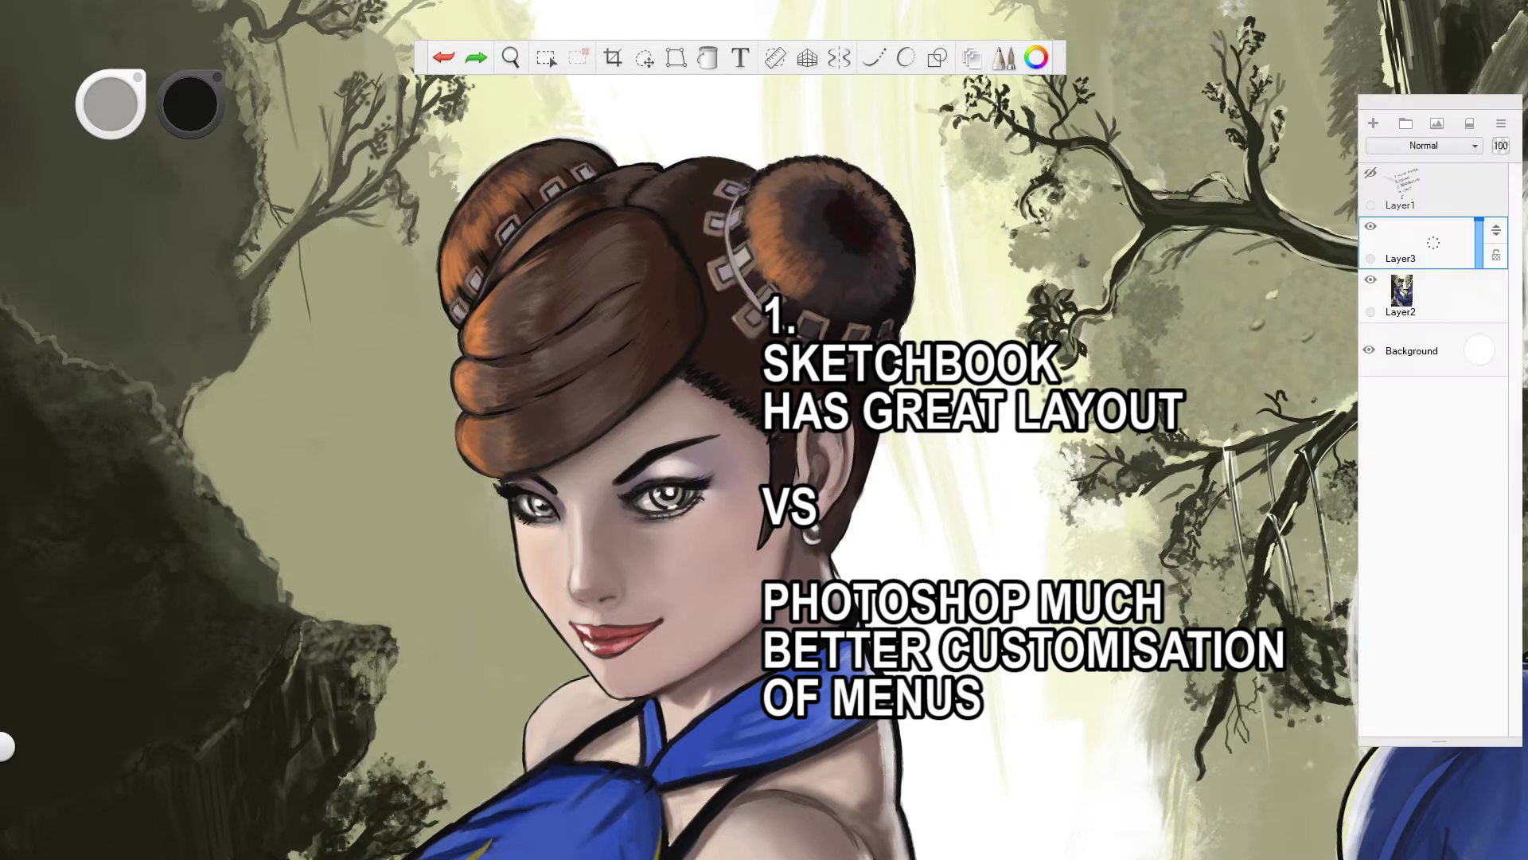
left_click(972, 58)
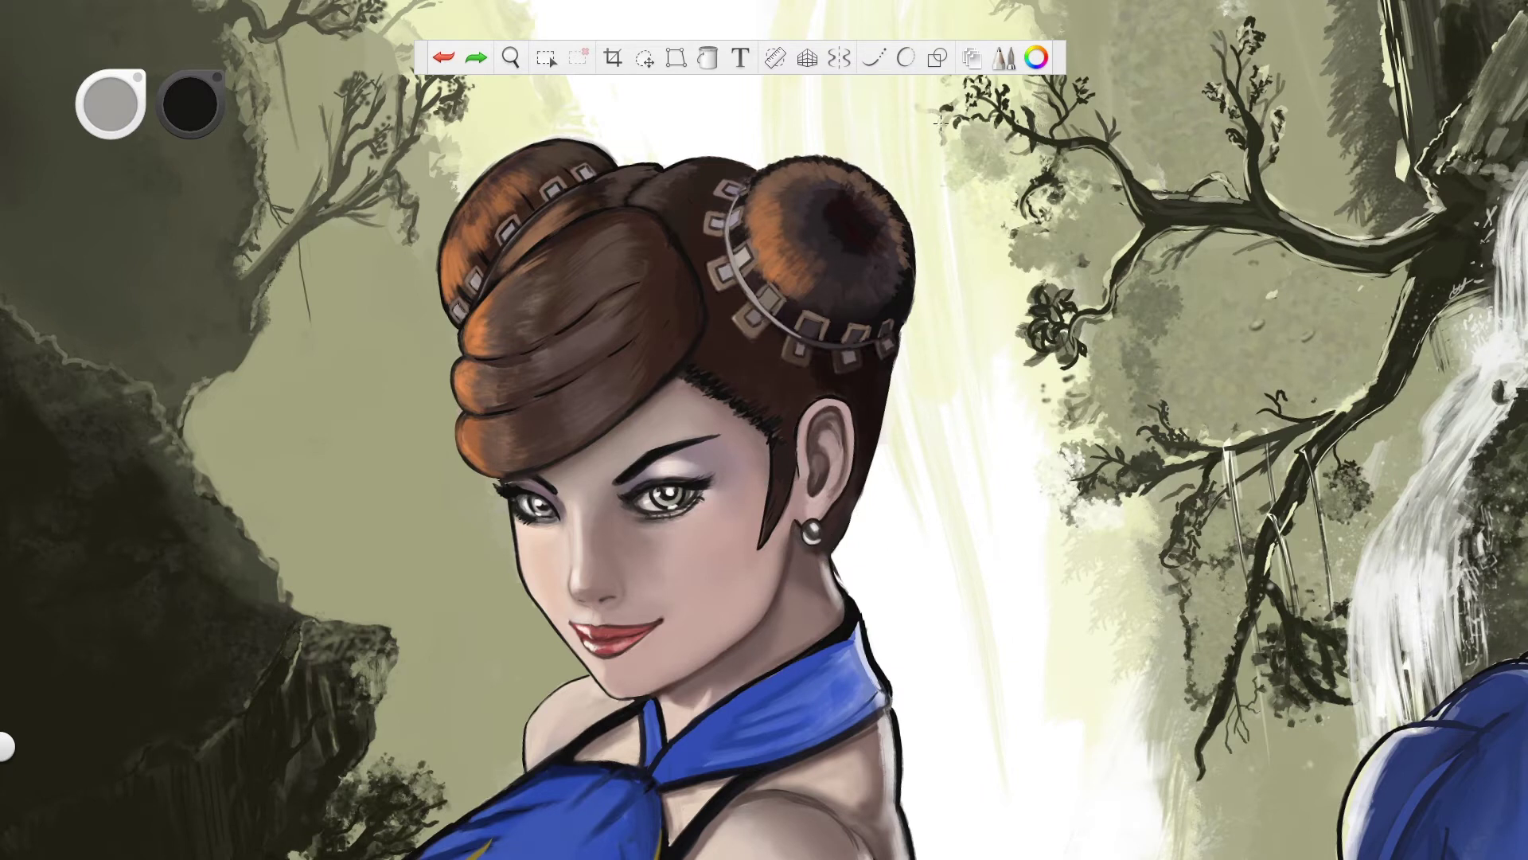
Step: Paint a black mark left of her face, then sample the hair's orange-brown and dab it beside
left_click(498, 143)
left_click(1037, 58)
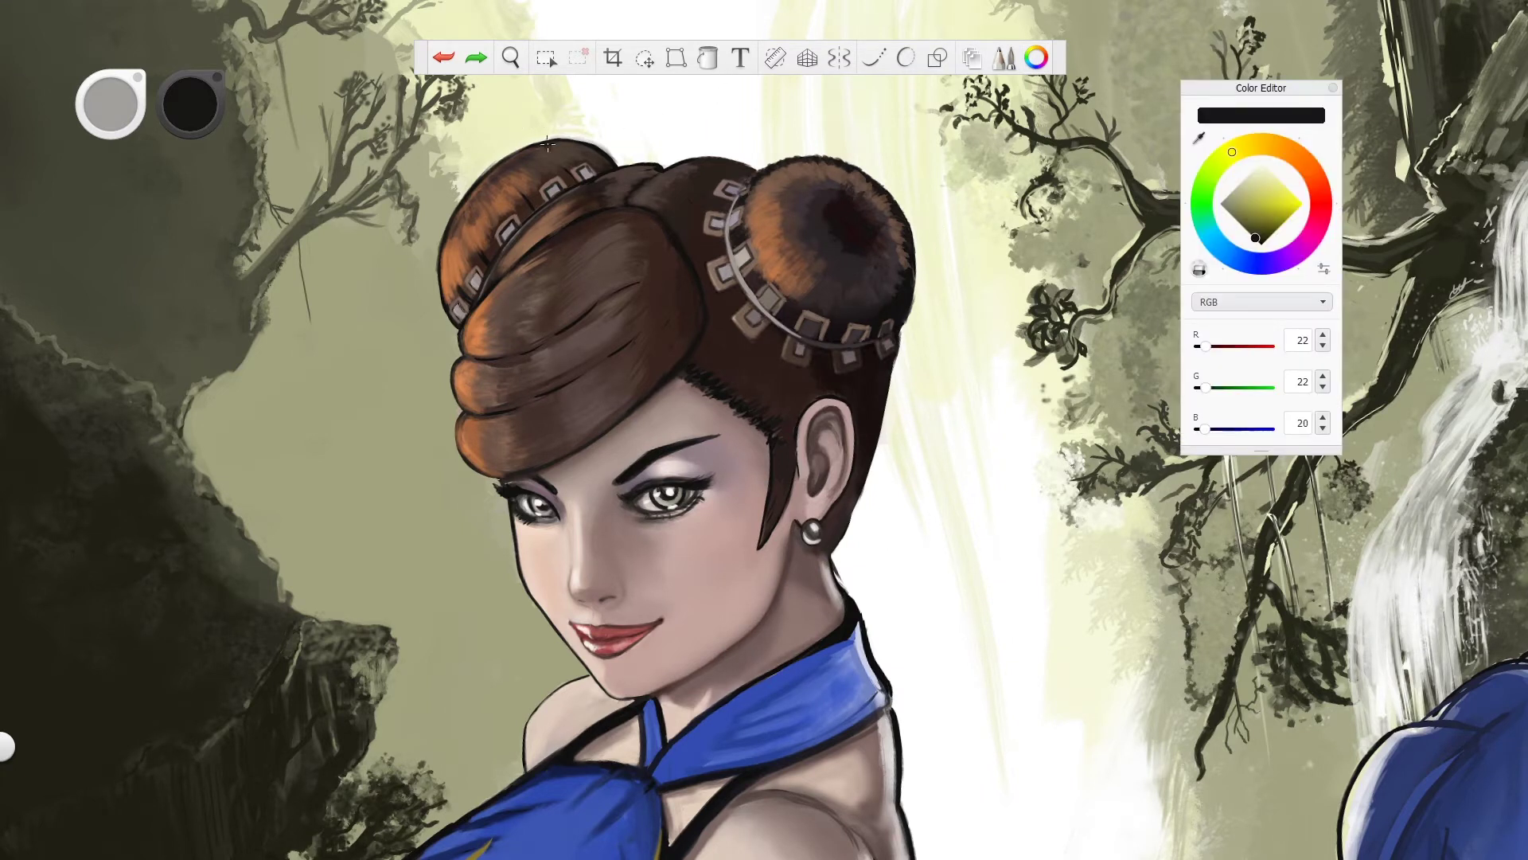
mouse_move(347, 450)
left_mouse_down()
mouse_move(394, 394)
mouse_move(355, 446)
mouse_move(398, 398)
mouse_move(379, 431)
left_mouse_up()
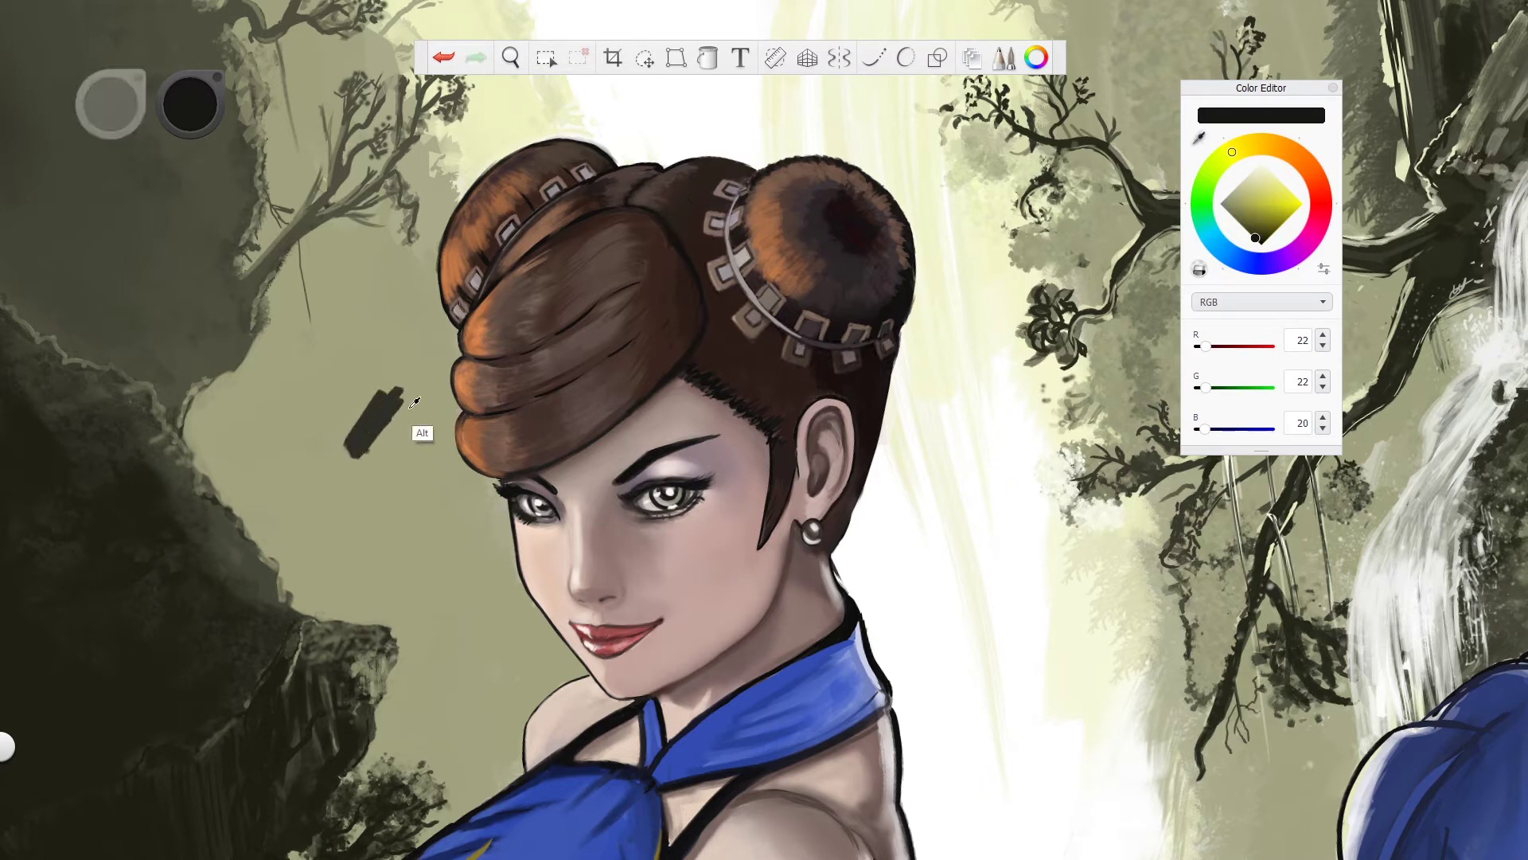
left_click(446, 390, "alt")
left_click(438, 394, "alt")
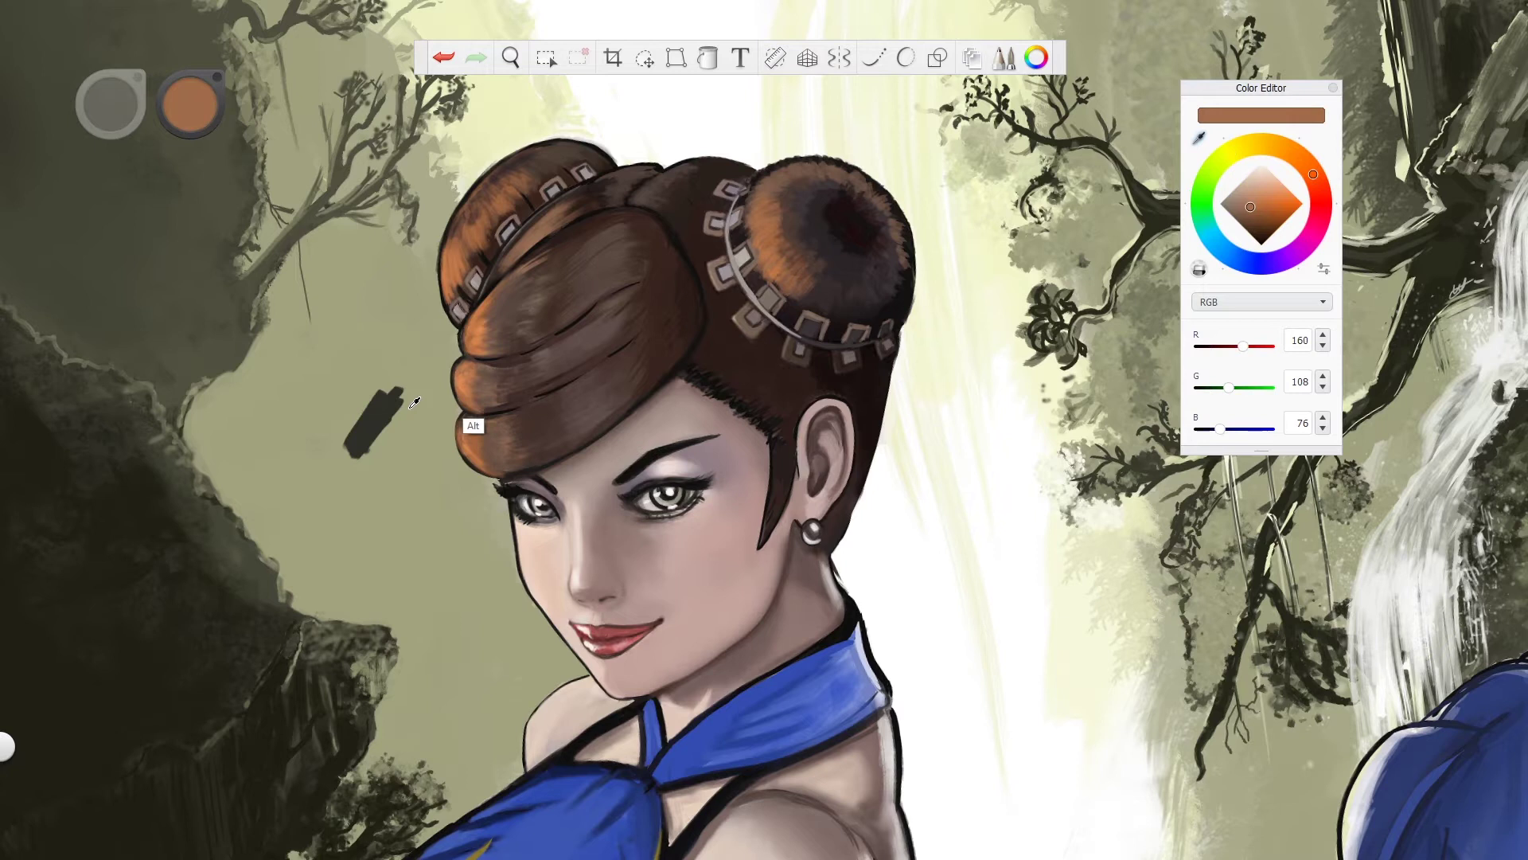
mouse_move(373, 460)
left_mouse_down()
mouse_move(406, 422)
mouse_move(380, 468)
left_mouse_up()
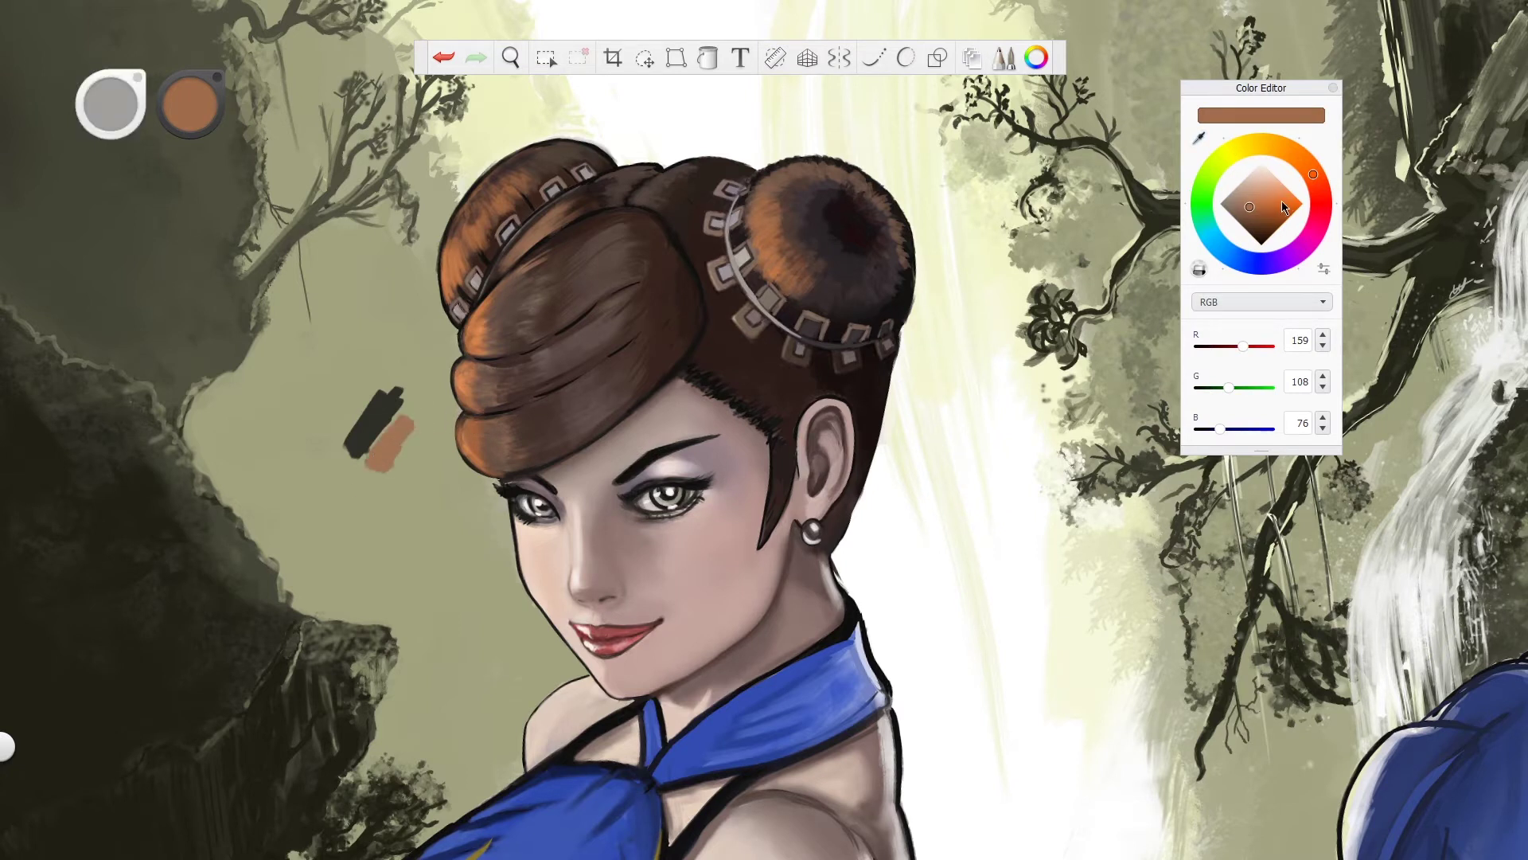
Step: Shift to a darker brown and paint it below, leaving the colour at RGB 183, 121, 92
mouse_move(1284, 207)
left_mouse_down()
mouse_move(1278, 221)
mouse_move(1285, 201)
mouse_move(1244, 208)
mouse_move(1284, 207)
mouse_move(1261, 215)
mouse_move(1257, 199)
mouse_move(1278, 187)
mouse_move(1266, 219)
left_mouse_up()
mouse_move(342, 523)
left_mouse_down()
mouse_move(366, 494)
mouse_move(342, 525)
left_mouse_up()
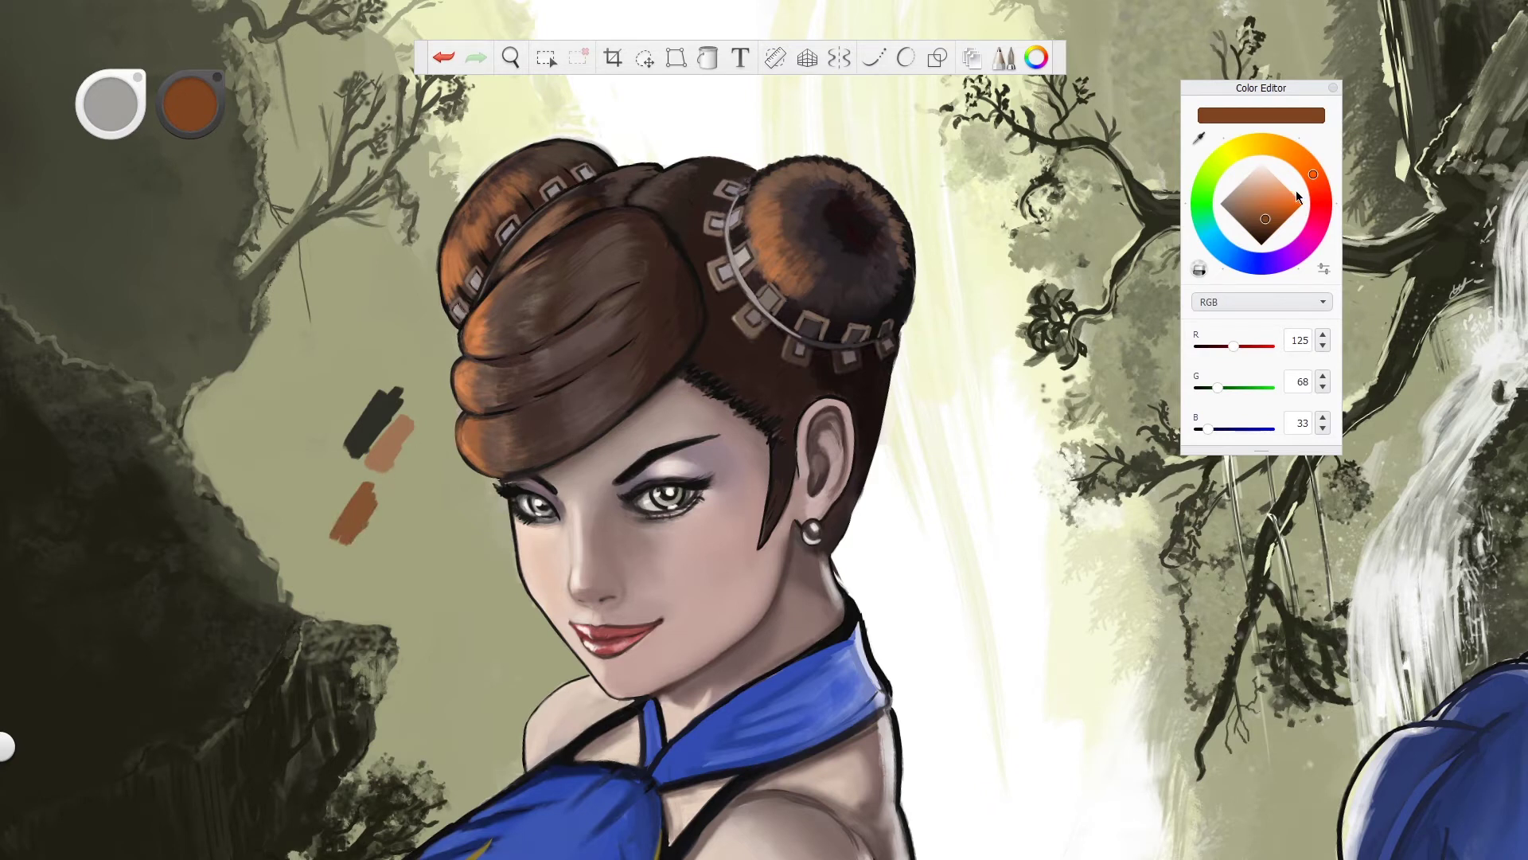
mouse_move(1273, 208)
left_mouse_down()
mouse_move(1264, 221)
mouse_move(1254, 201)
mouse_move(1299, 187)
left_mouse_up()
Step: Try pinkish-tan and saturated red colours, ending on near-black RGB 10, 0, 0
left_click(1316, 182)
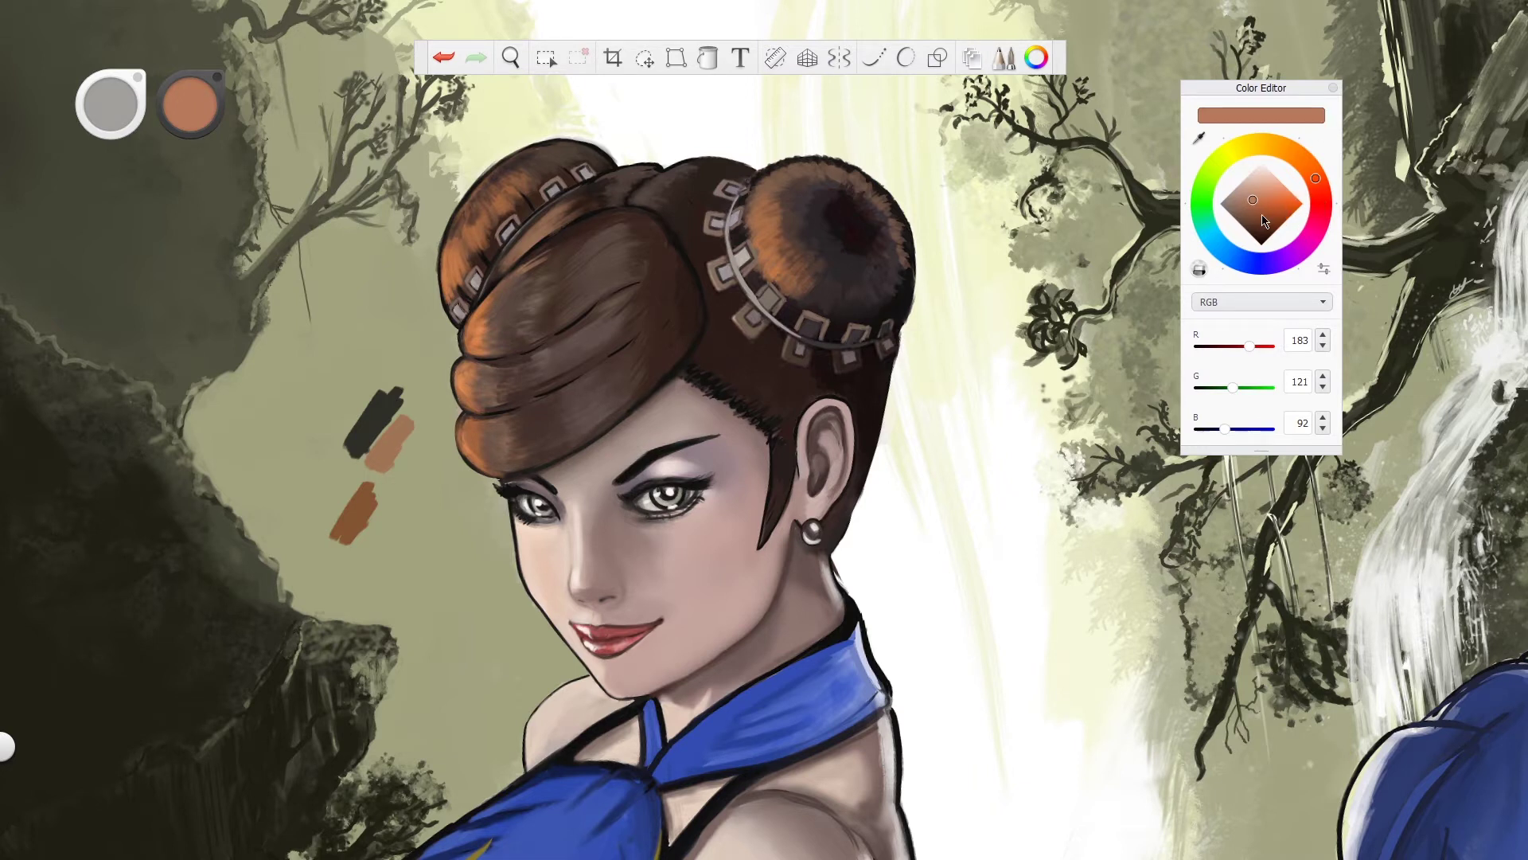
left_click(1324, 209)
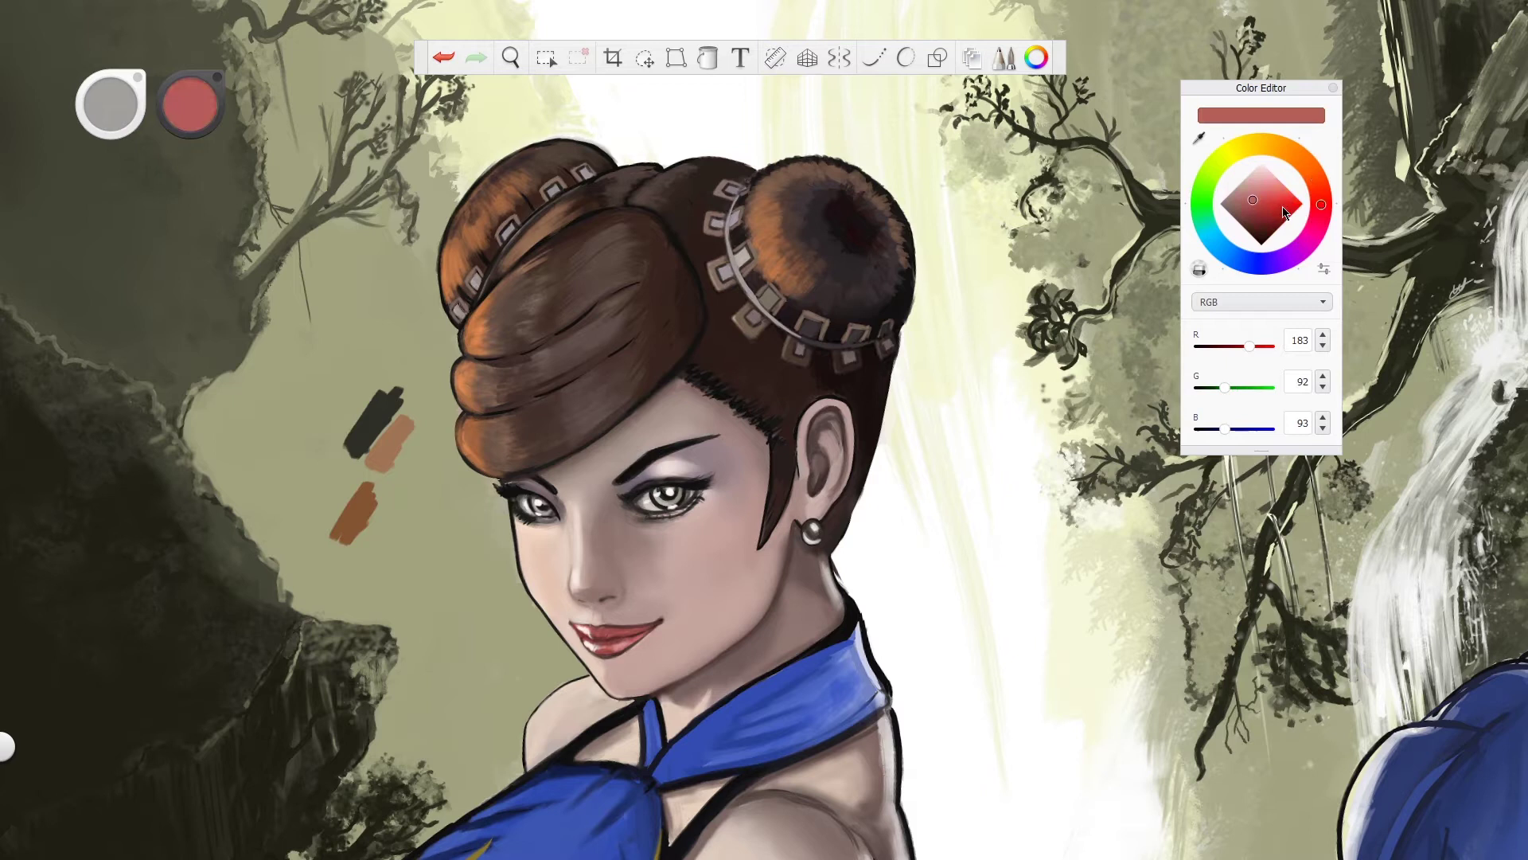
left_click_drag(1287, 212, 1247, 216)
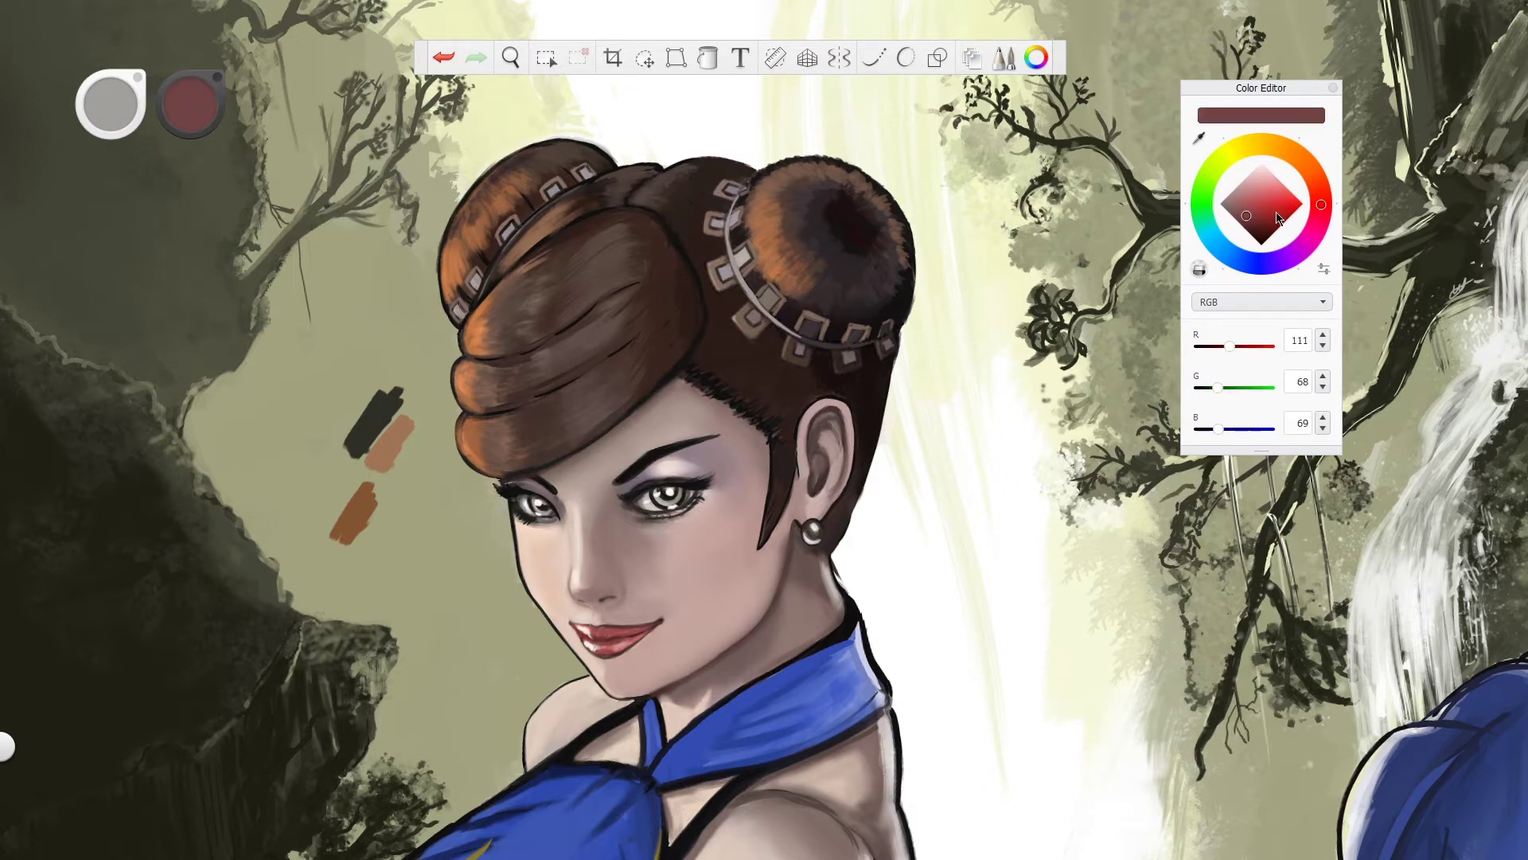
mouse_move(1278, 219)
left_mouse_down()
mouse_move(1266, 226)
mouse_move(1267, 176)
mouse_move(1248, 231)
mouse_move(1282, 241)
left_mouse_up()
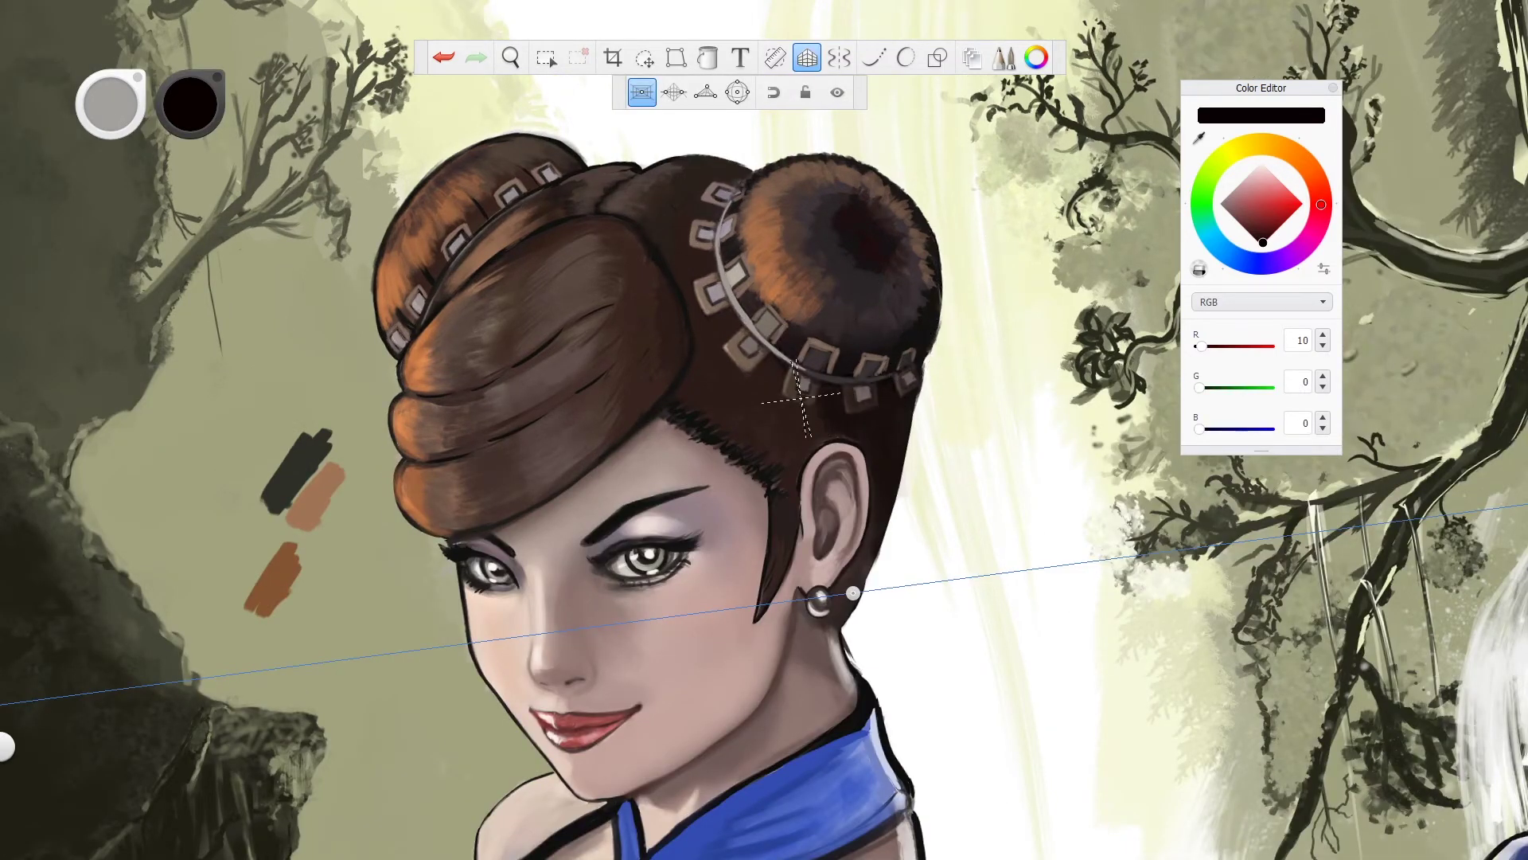
Step: Draw perspective-ruled test strokes across the hair bun and face, then undo them
left_click_drag(853, 593, 852, 595)
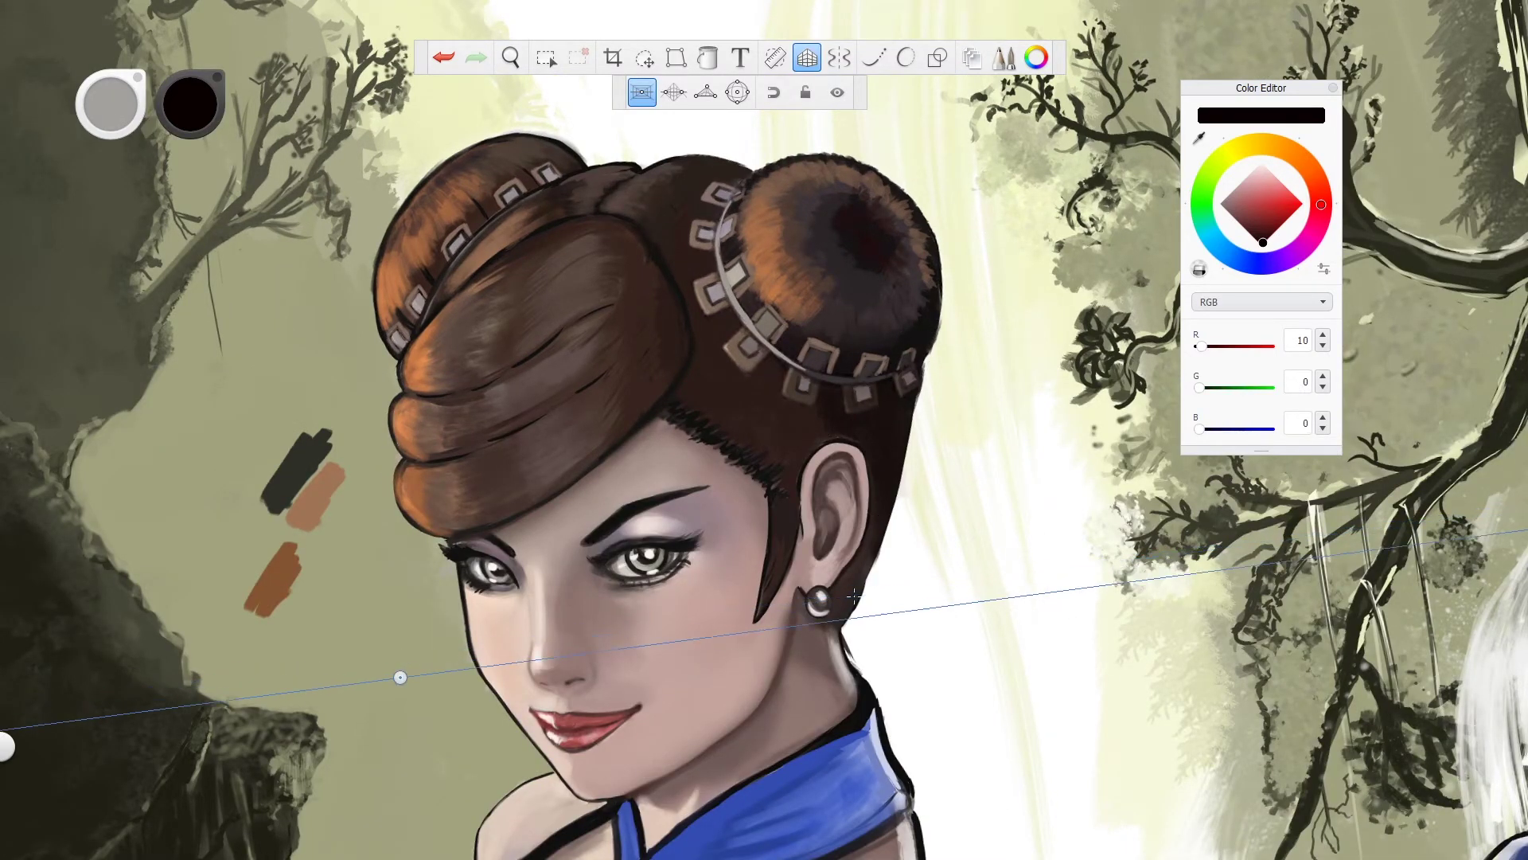
mouse_move(368, 617)
left_mouse_down()
mouse_move(503, 137)
mouse_move(577, 613)
left_mouse_up()
mouse_move(503, 129)
left_mouse_down()
mouse_move(919, 77)
mouse_move(989, 580)
left_mouse_up()
key("ctrl+z")
key("ctrl+z")
key("ctrl+z")
key("ctrl+z")
key("ctrl+z")
key("ctrl+z")
key("ctrl+z")
key("bracketleft")
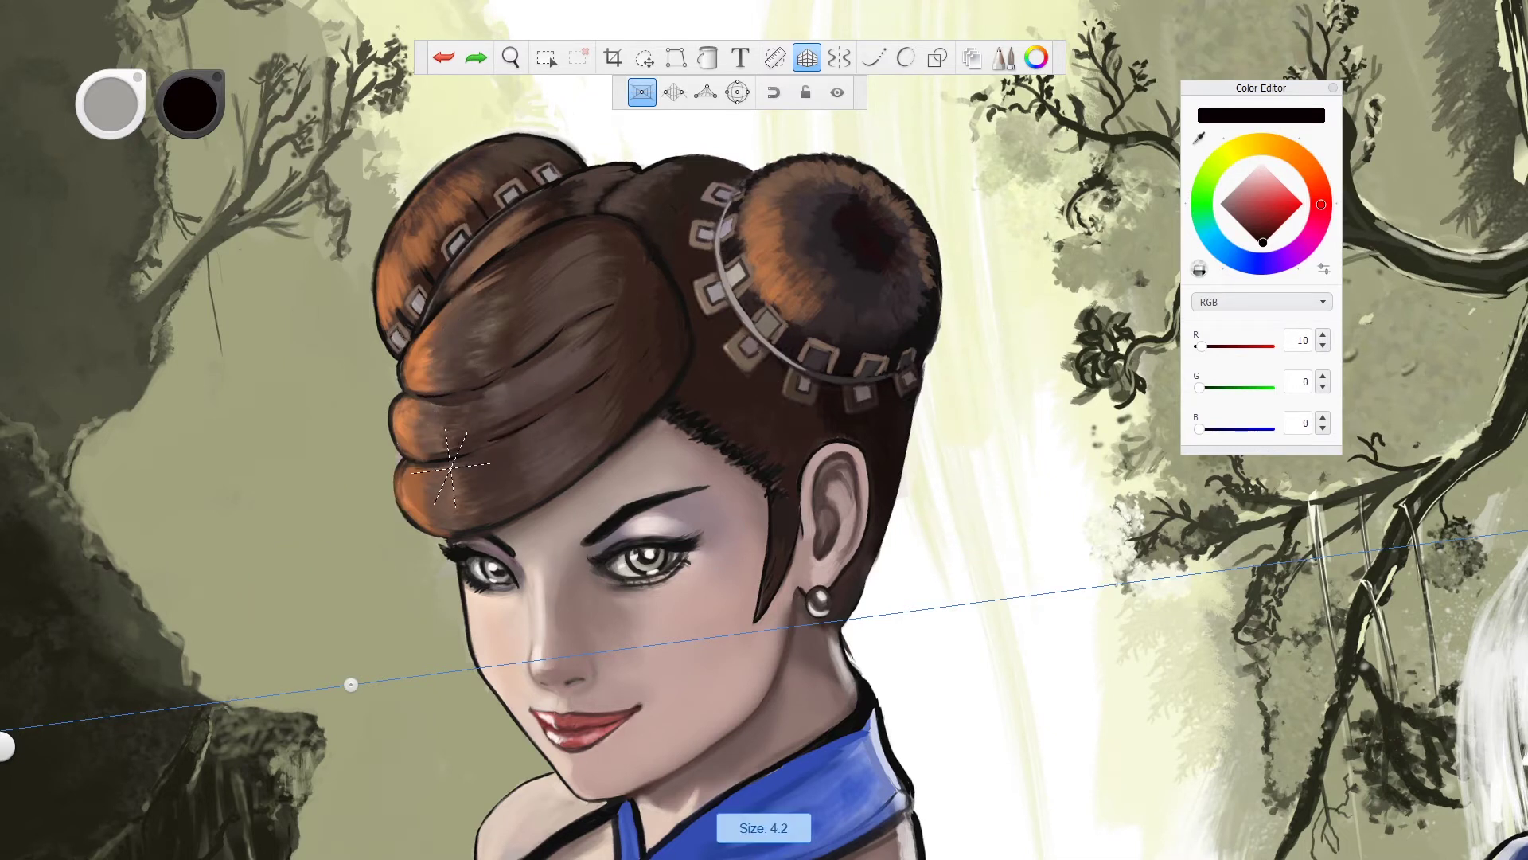
Step: Set pure black at a small brush size and draw a short dash beside the bun
key("bracketleft")
key("bracketleft")
key("bracketleft")
key("bracketleft")
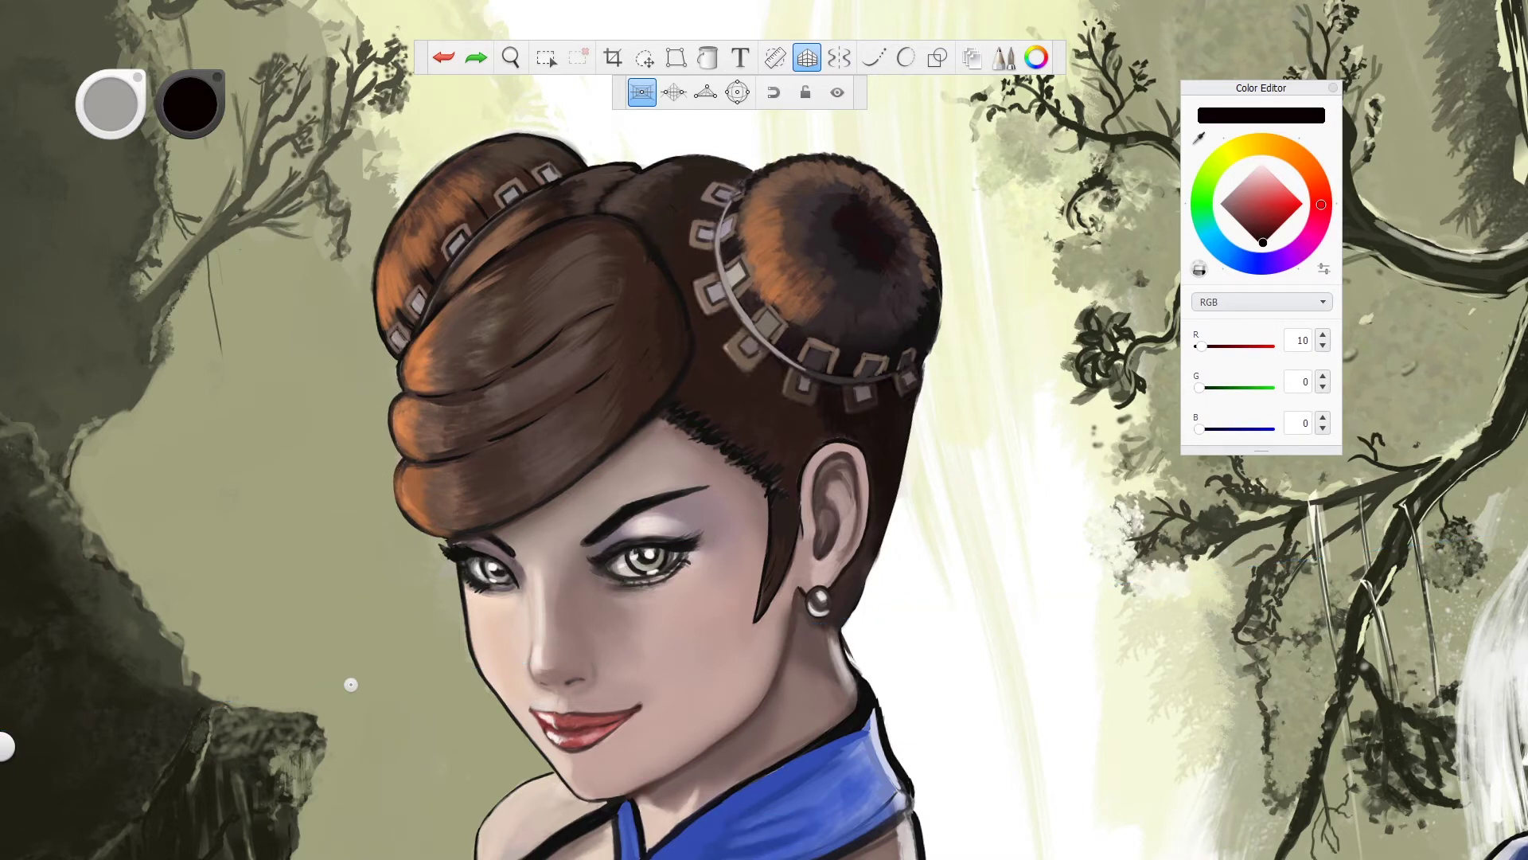
left_click(958, 406)
key("bracketleft")
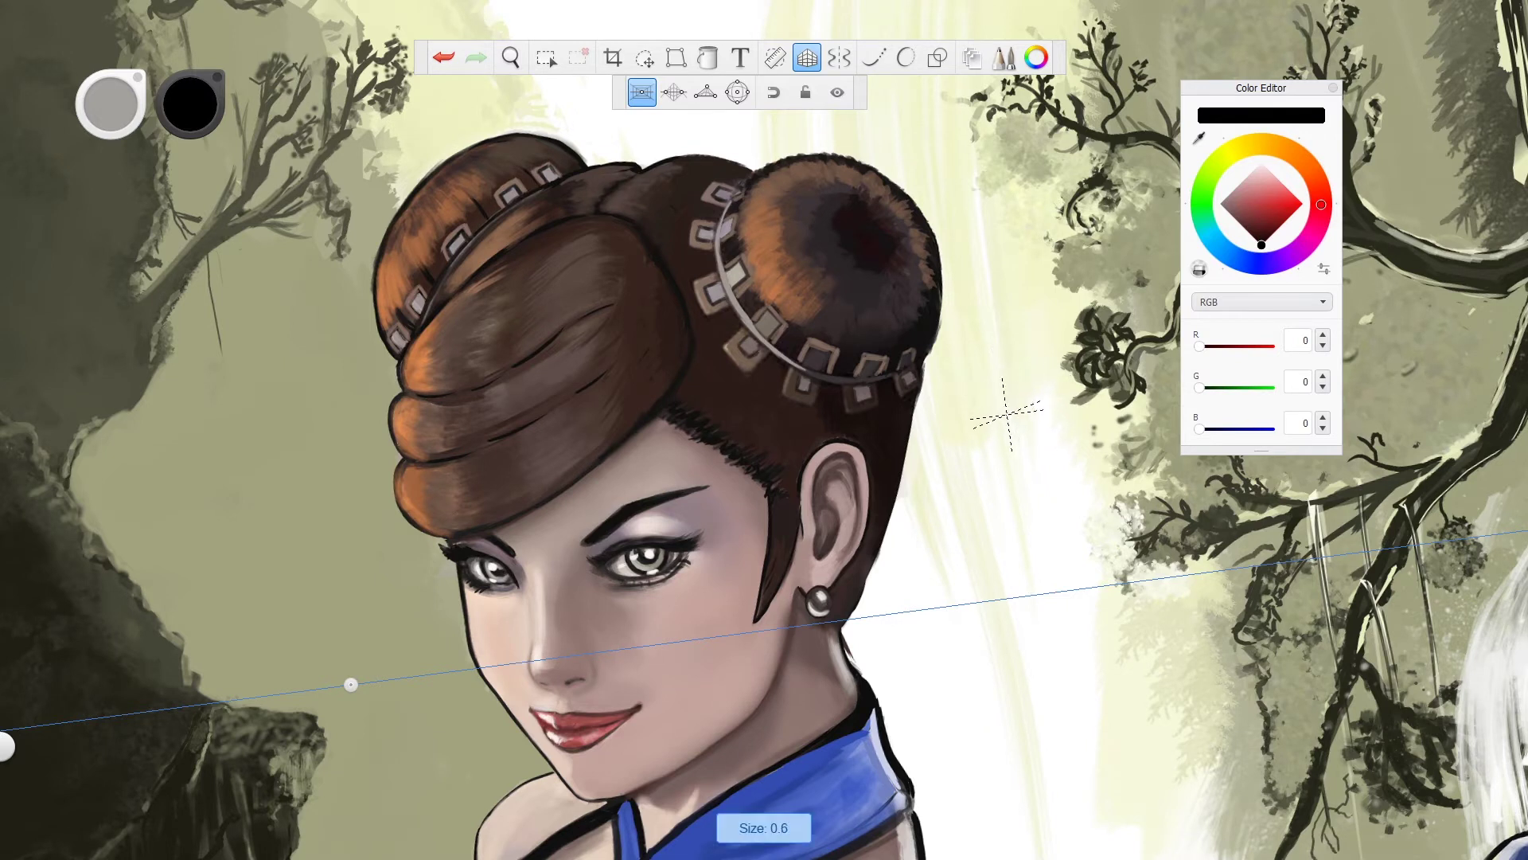
left_click_drag(996, 416, 943, 457)
key("ctrl+z")
left_click_drag(1008, 416, 980, 425)
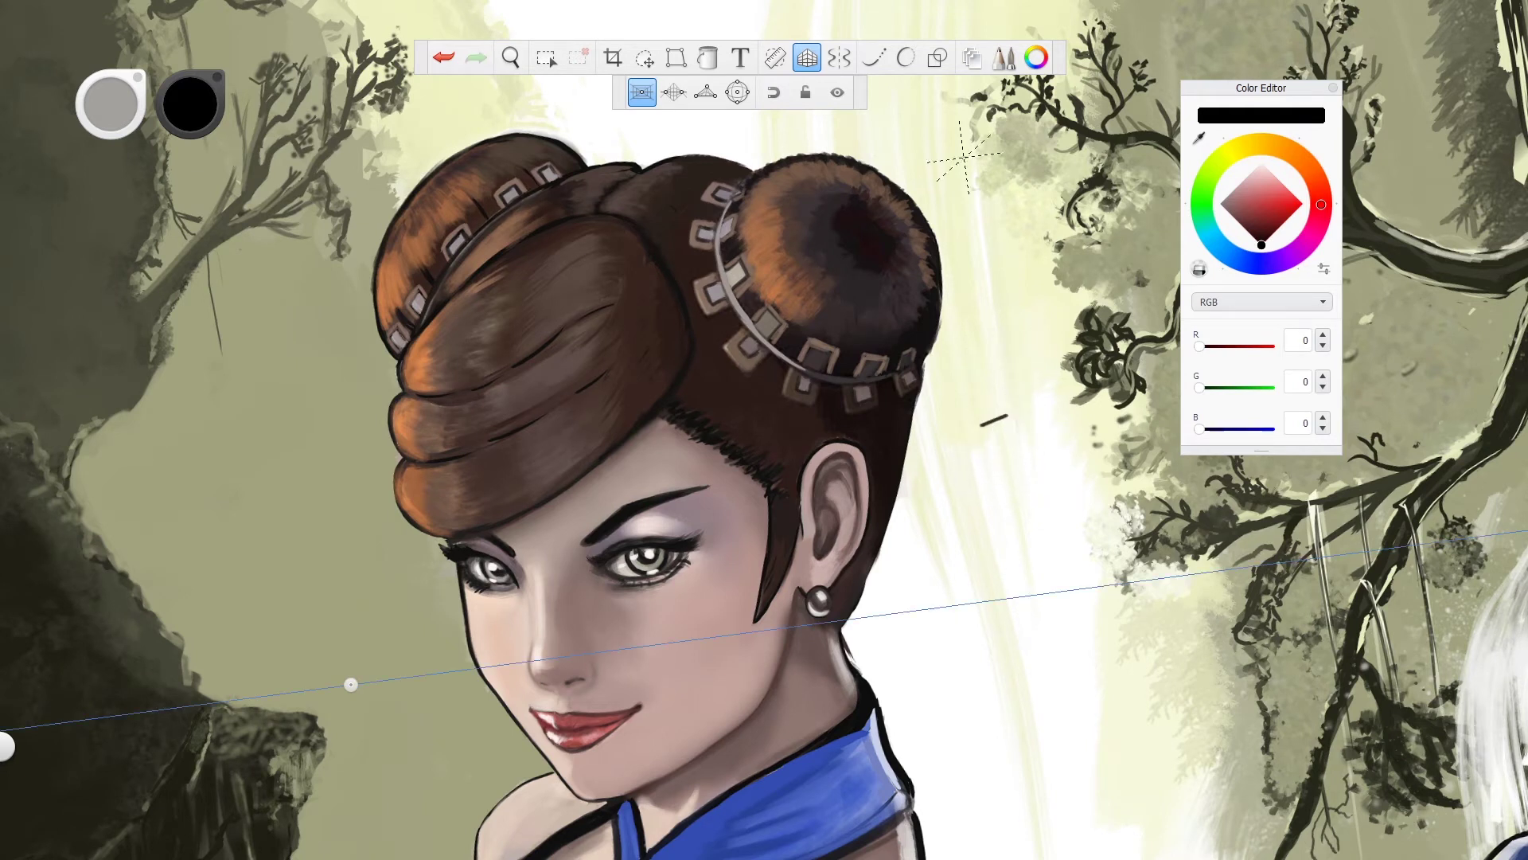
key("Escape")
Step: Try strokes below the dash plus freehand scribble, zigzag and loop tests, then undo them
mouse_move(988, 430)
left_mouse_down()
mouse_move(992, 451)
mouse_move(1024, 444)
left_mouse_up()
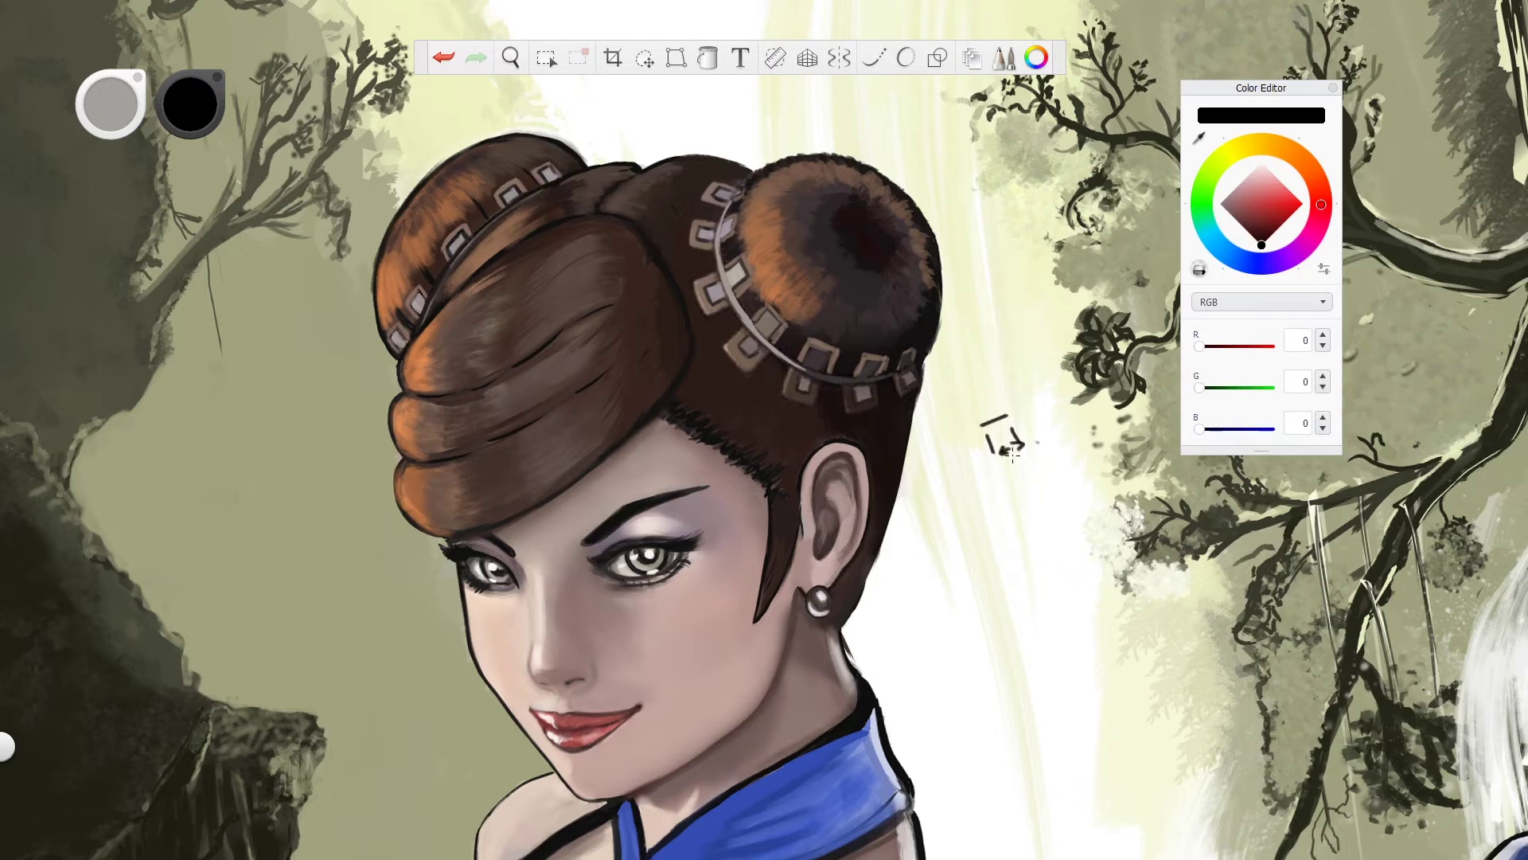
mouse_move(940, 509)
left_mouse_down()
mouse_move(915, 556)
mouse_move(917, 577)
mouse_move(940, 581)
mouse_move(957, 557)
mouse_move(947, 662)
mouse_move(929, 612)
mouse_move(950, 657)
mouse_move(991, 629)
left_mouse_up()
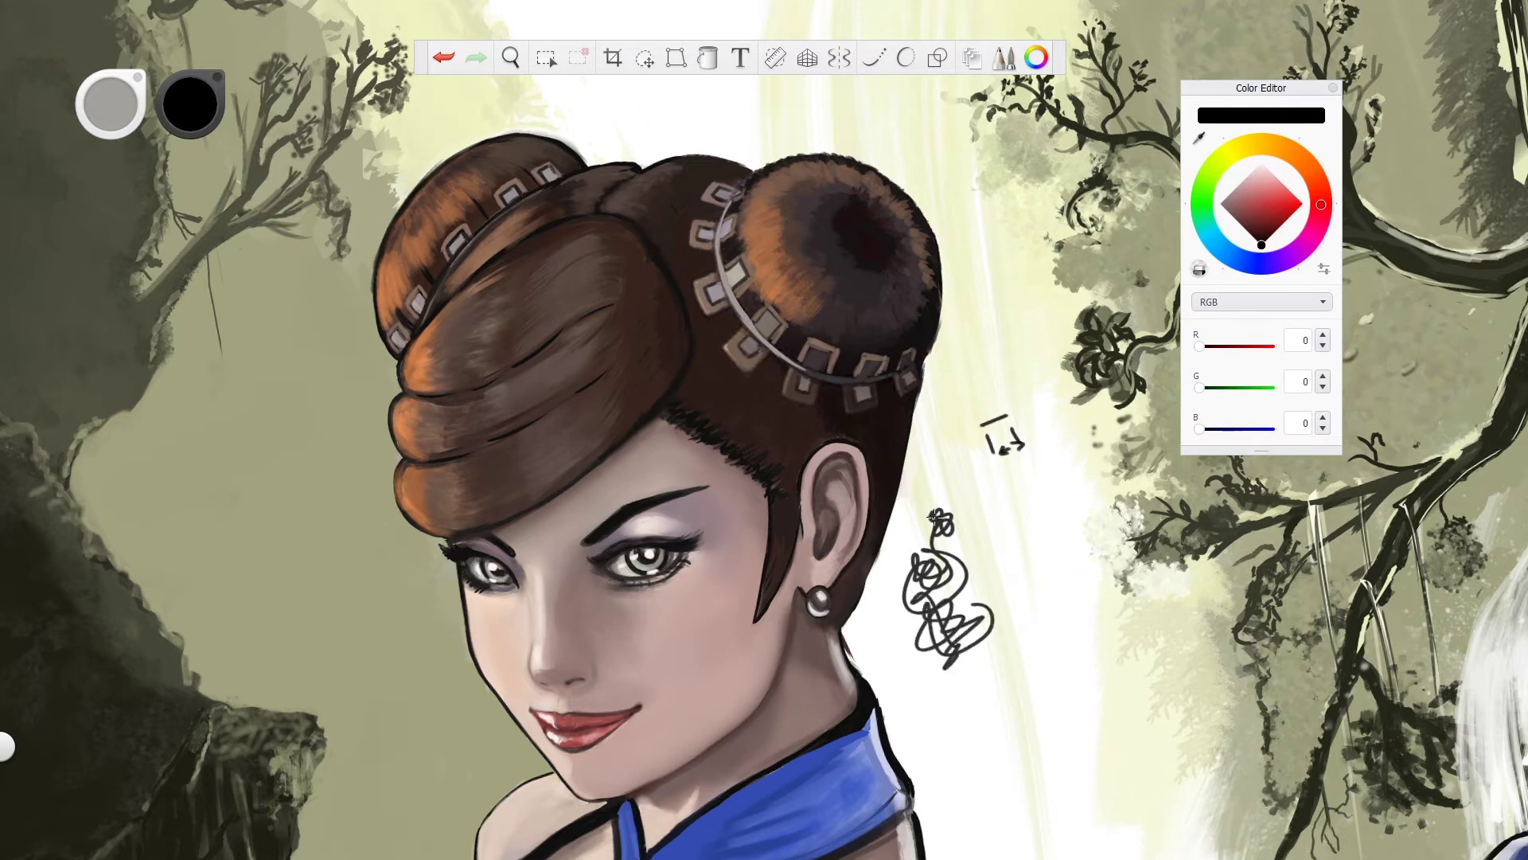
mouse_move(995, 573)
left_mouse_down()
mouse_move(1004, 538)
mouse_move(1040, 538)
mouse_move(1066, 501)
mouse_move(1103, 534)
mouse_move(1080, 578)
left_mouse_up()
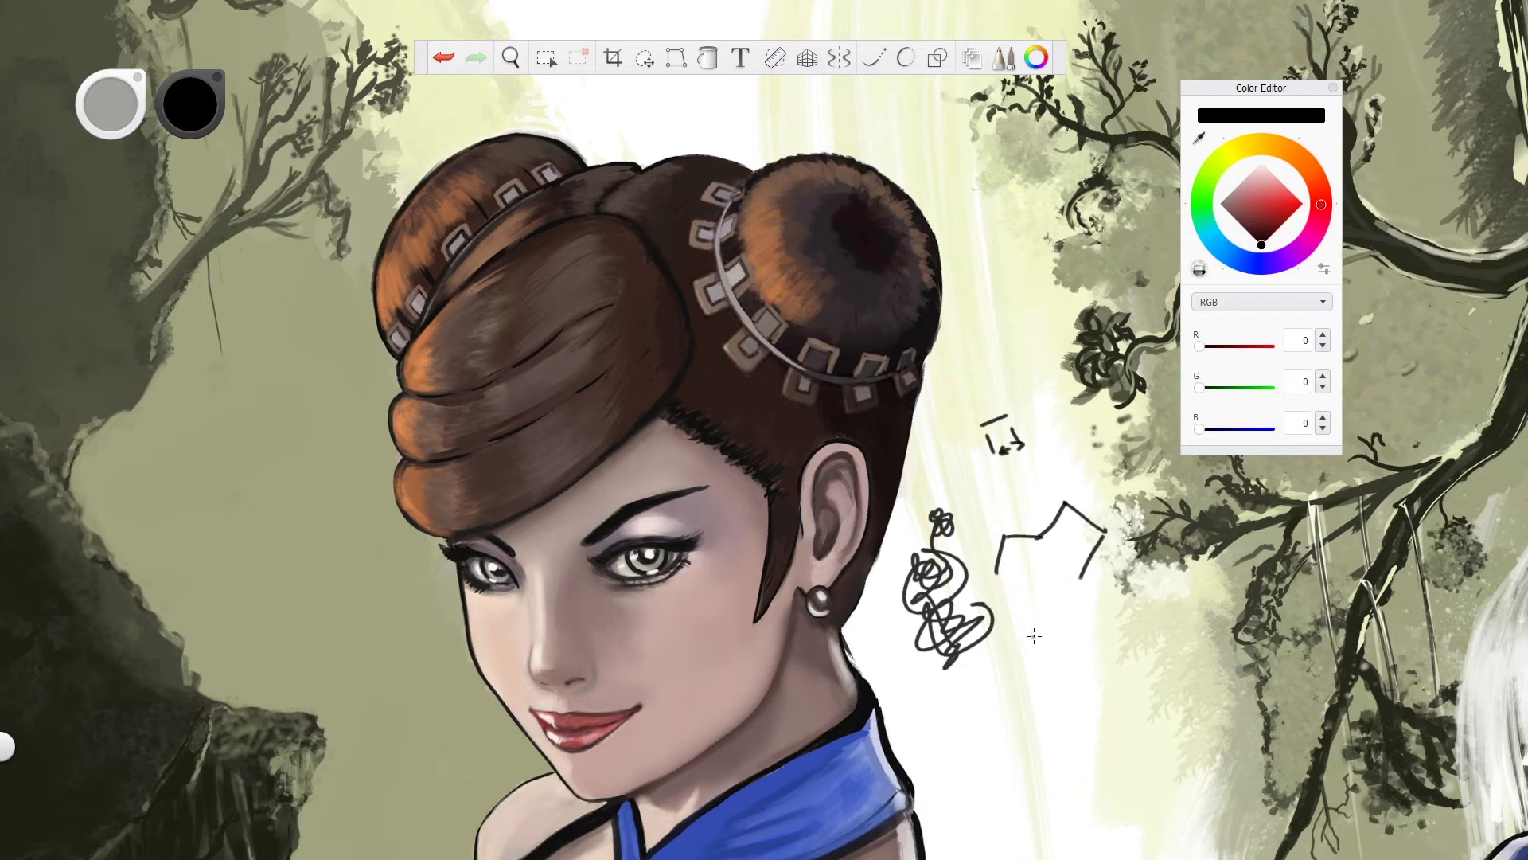
mouse_move(1034, 636)
left_mouse_down()
mouse_move(1001, 660)
mouse_move(1034, 659)
left_mouse_up()
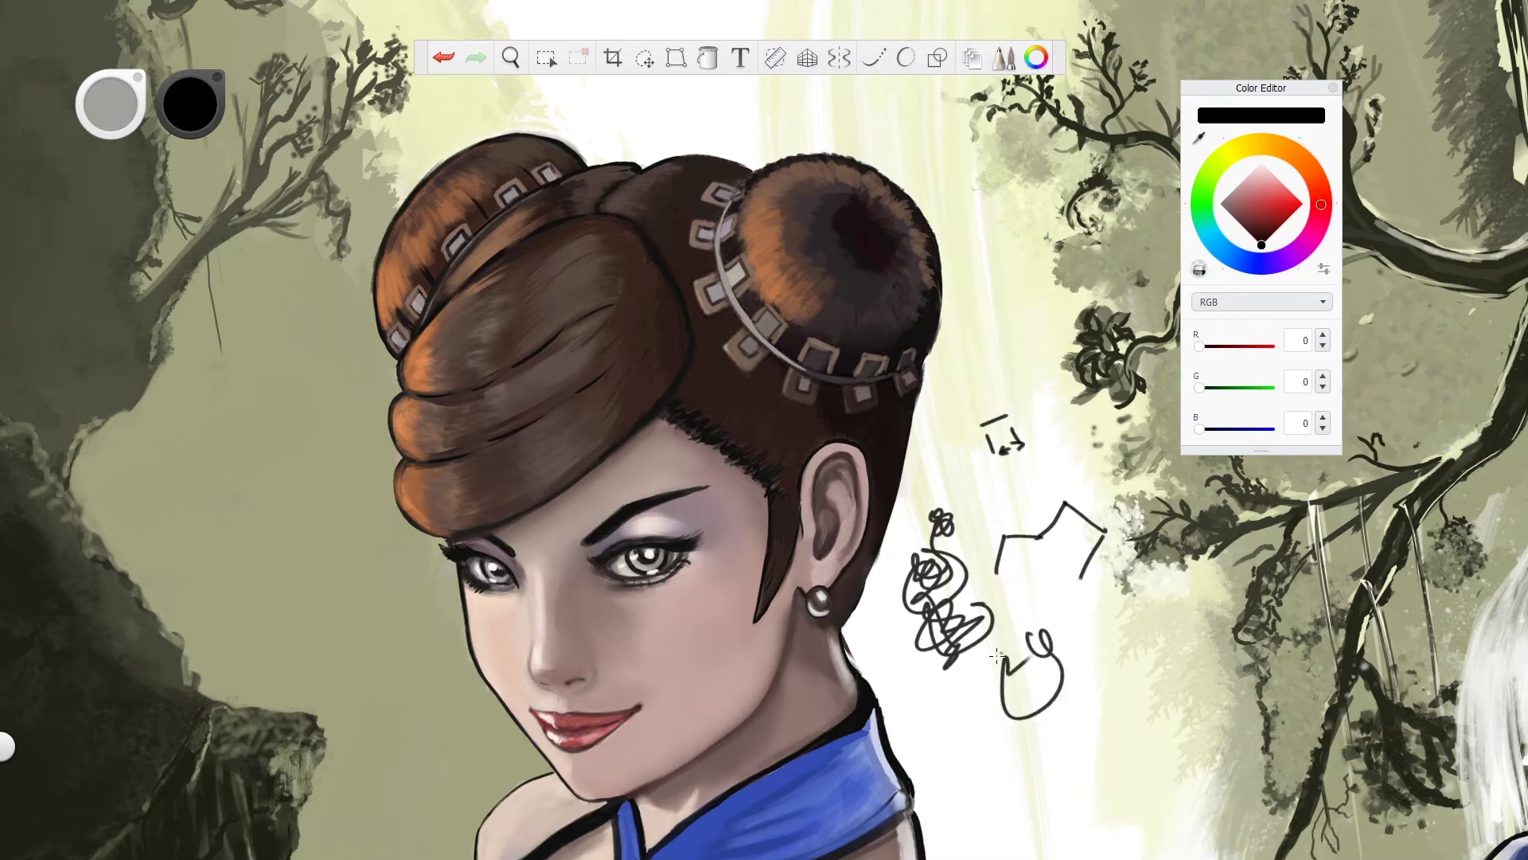
key("ctrl+z")
key("ctrl+z")
key("ctrl+z")
key("ctrl+z")
key("ctrl+z")
key("ctrl+z")
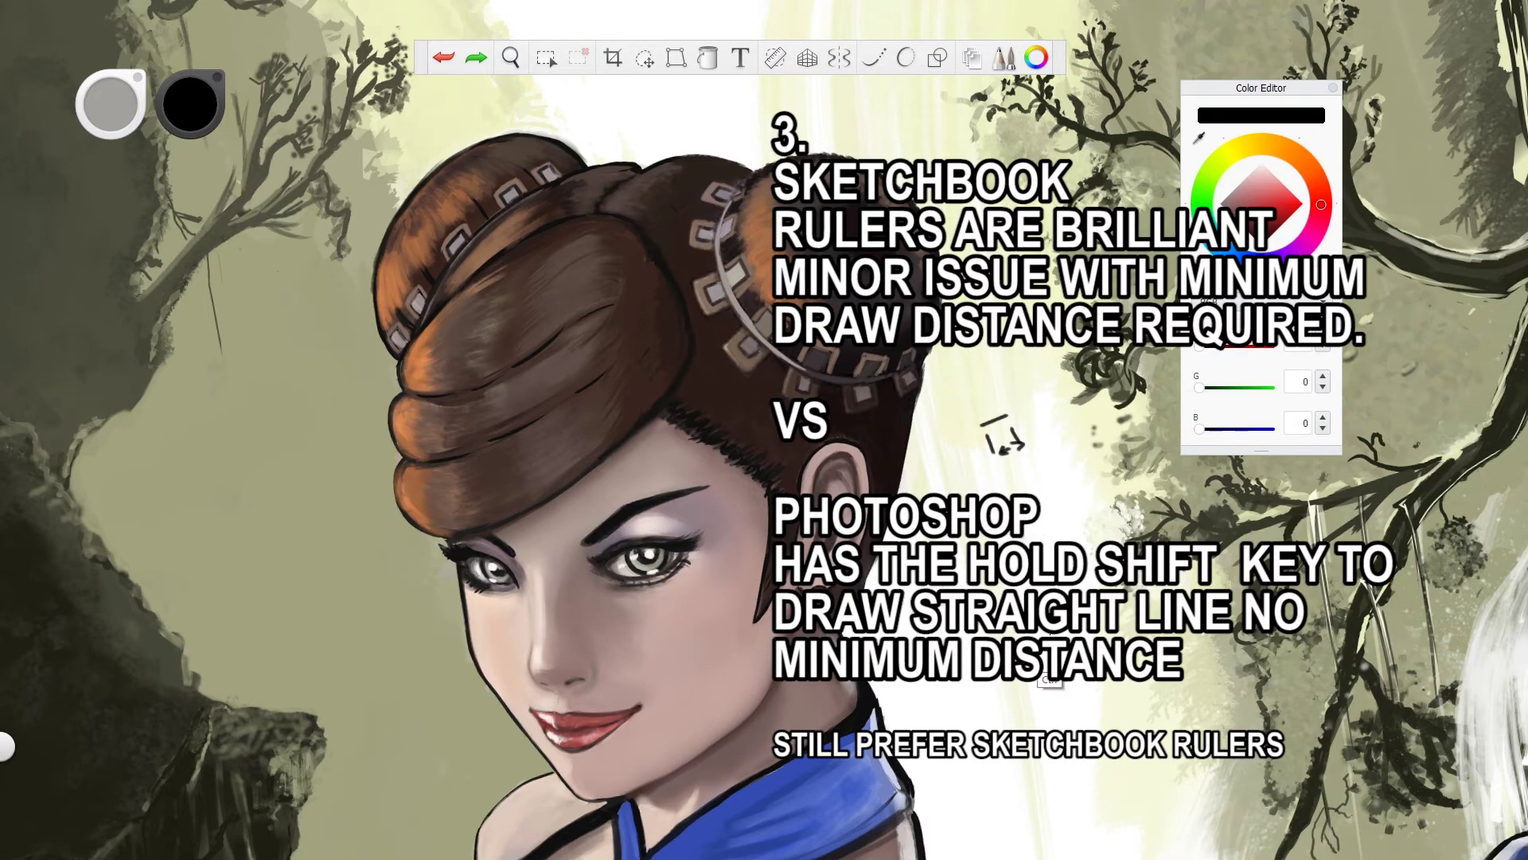
key("ctrl+z")
key("ctrl+z")
key("ctrl+z")
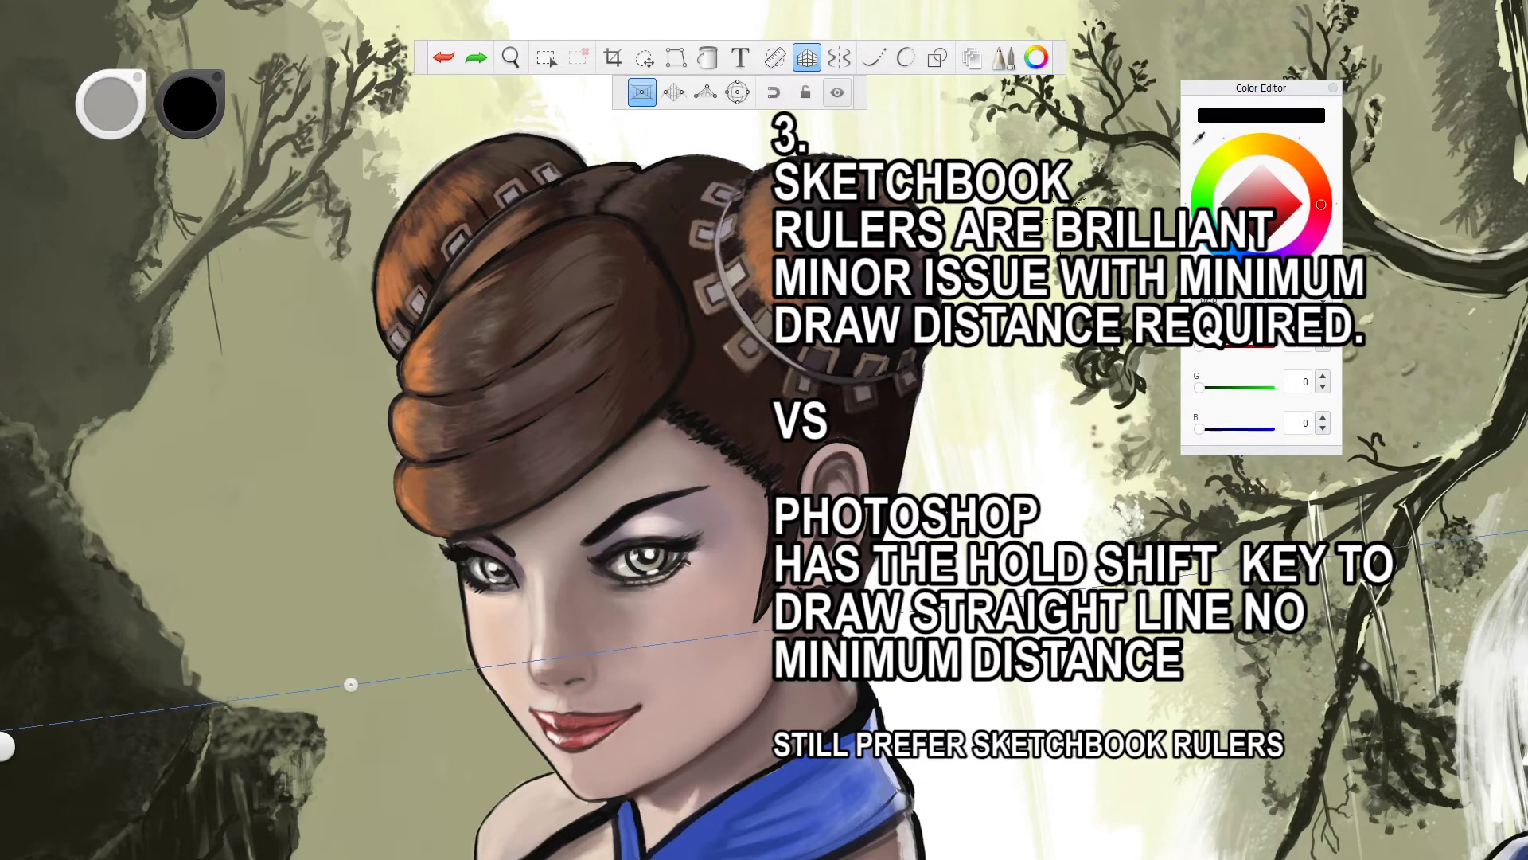
Step: Draw a column of three short black dashes and a small dab beside the bun
left_click_drag(997, 430, 1023, 420)
scroll(1059, 426, "up", 6)
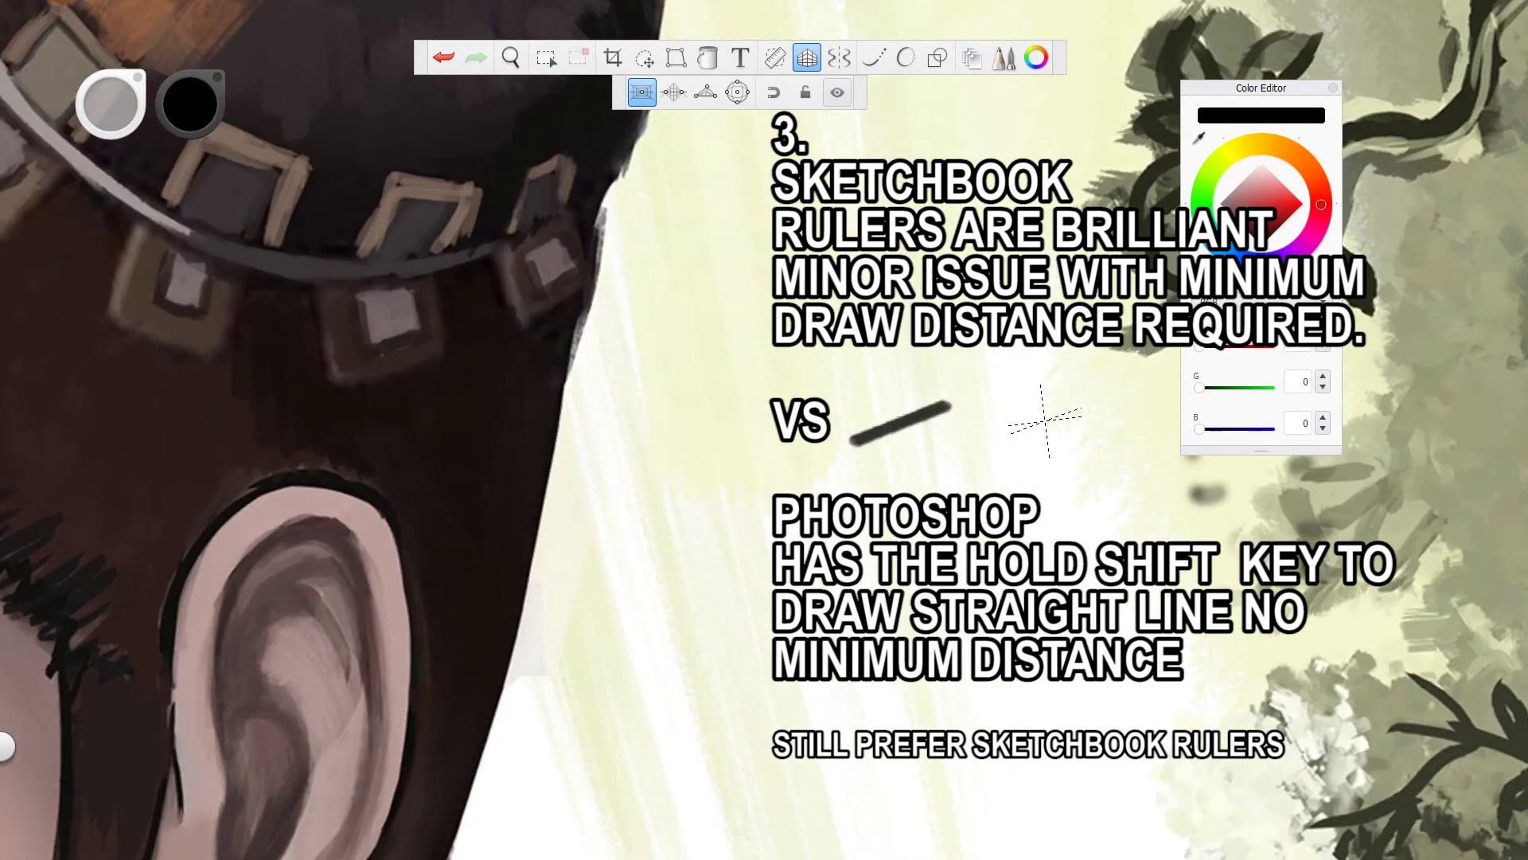
left_click_drag(925, 448, 958, 439)
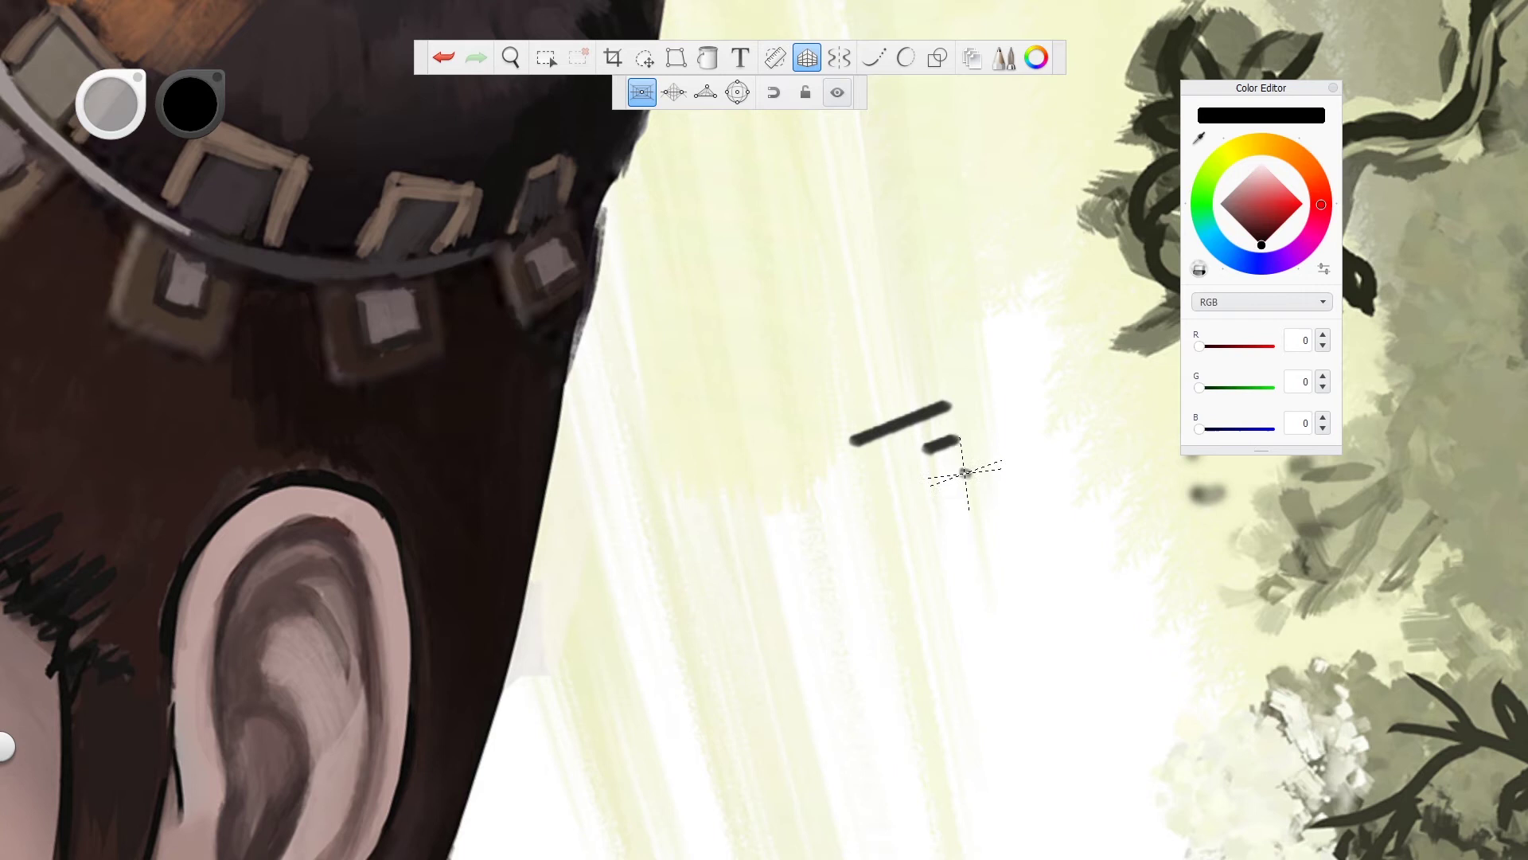
mouse_move(935, 478)
left_mouse_down()
mouse_move(968, 466)
mouse_move(939, 508)
left_mouse_up()
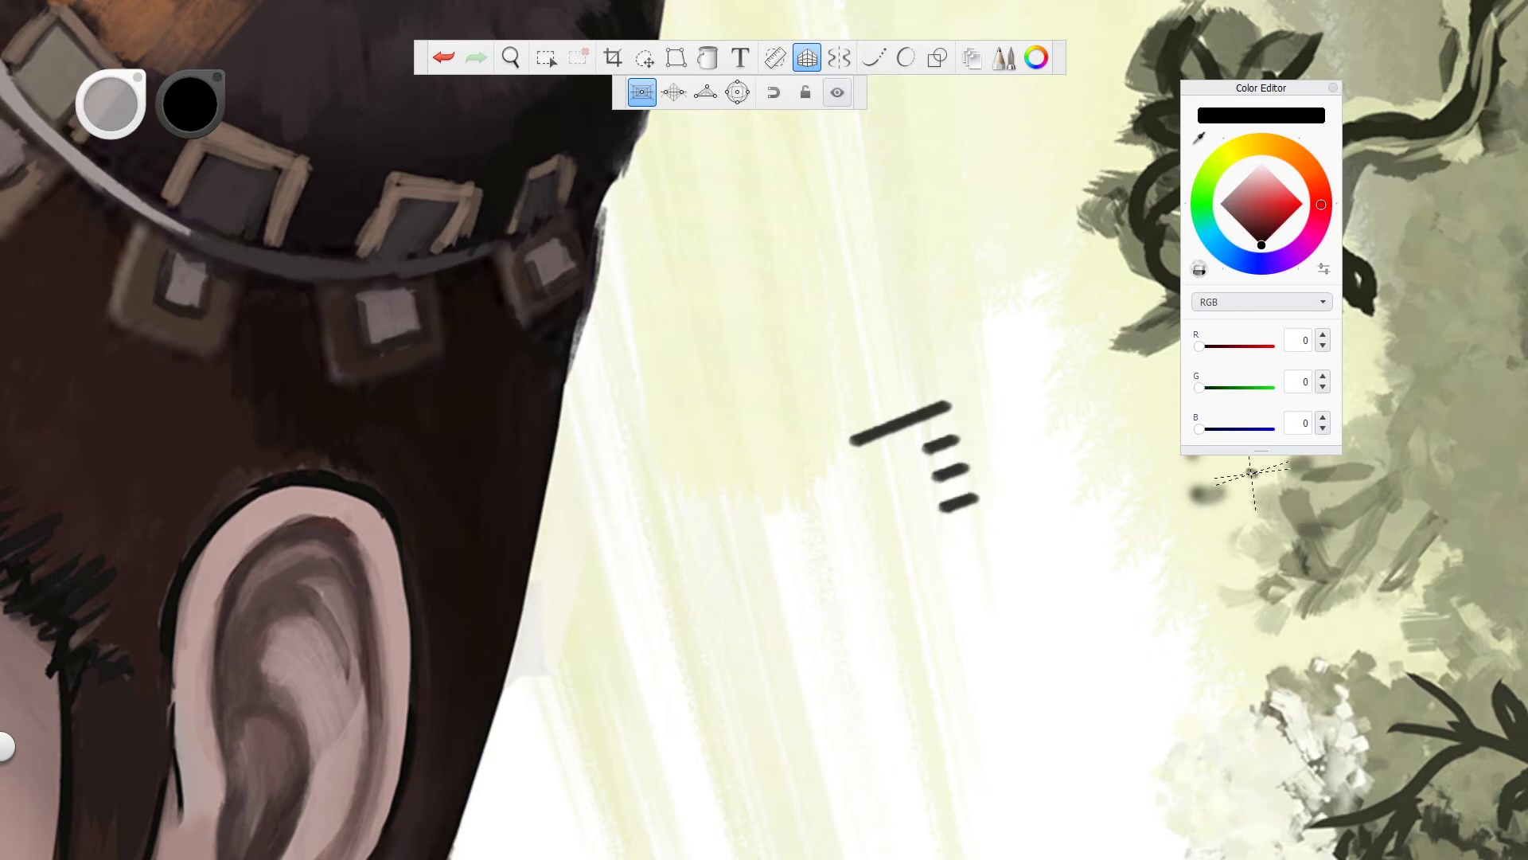
scroll(844, 631, "up", 3)
scroll(893, 632, "up", 1)
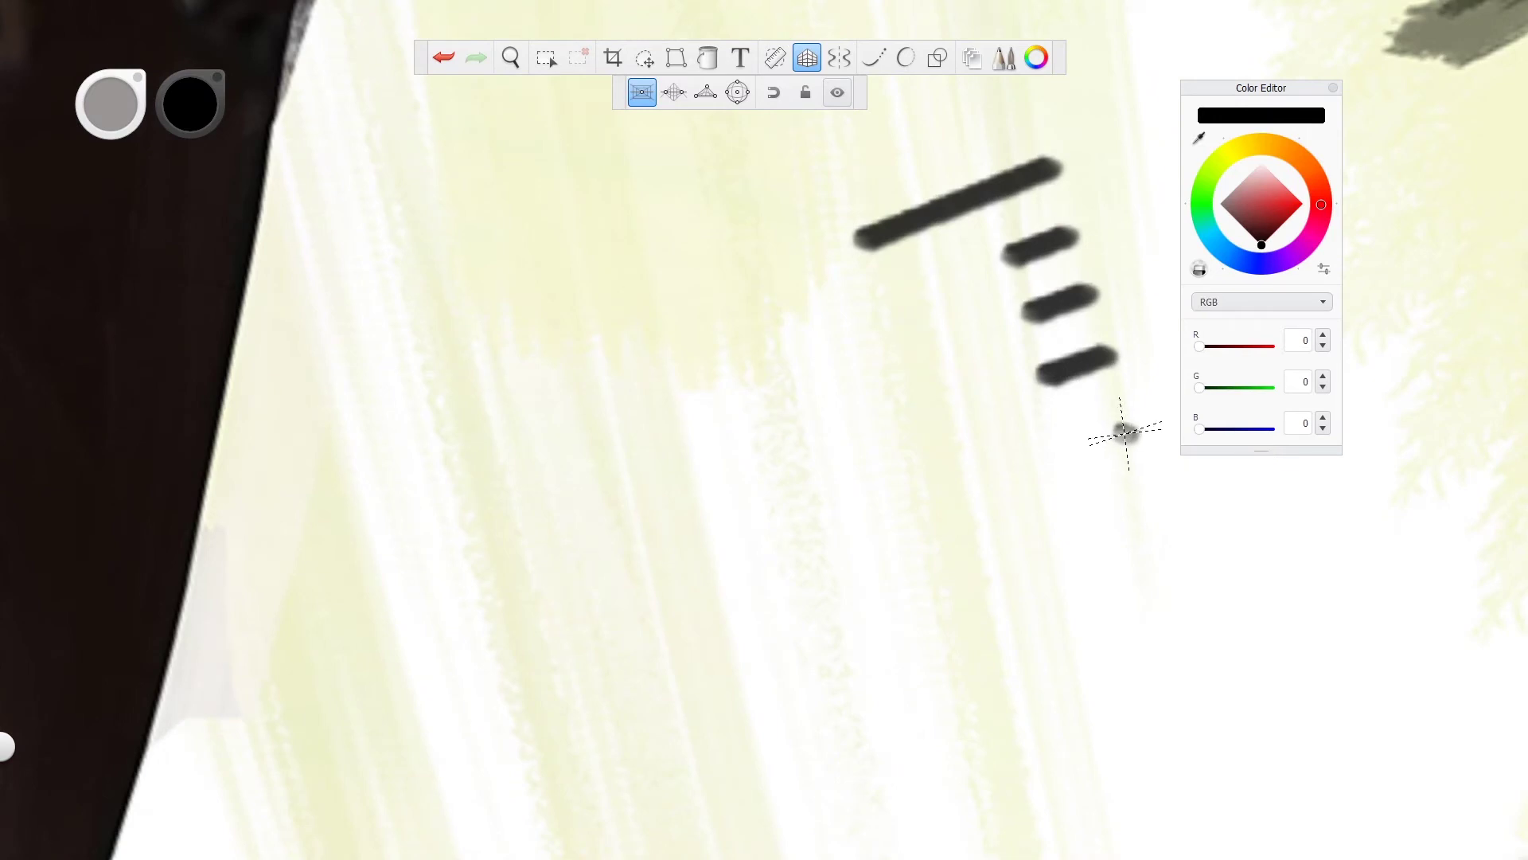
left_click_drag(1130, 434, 1092, 442)
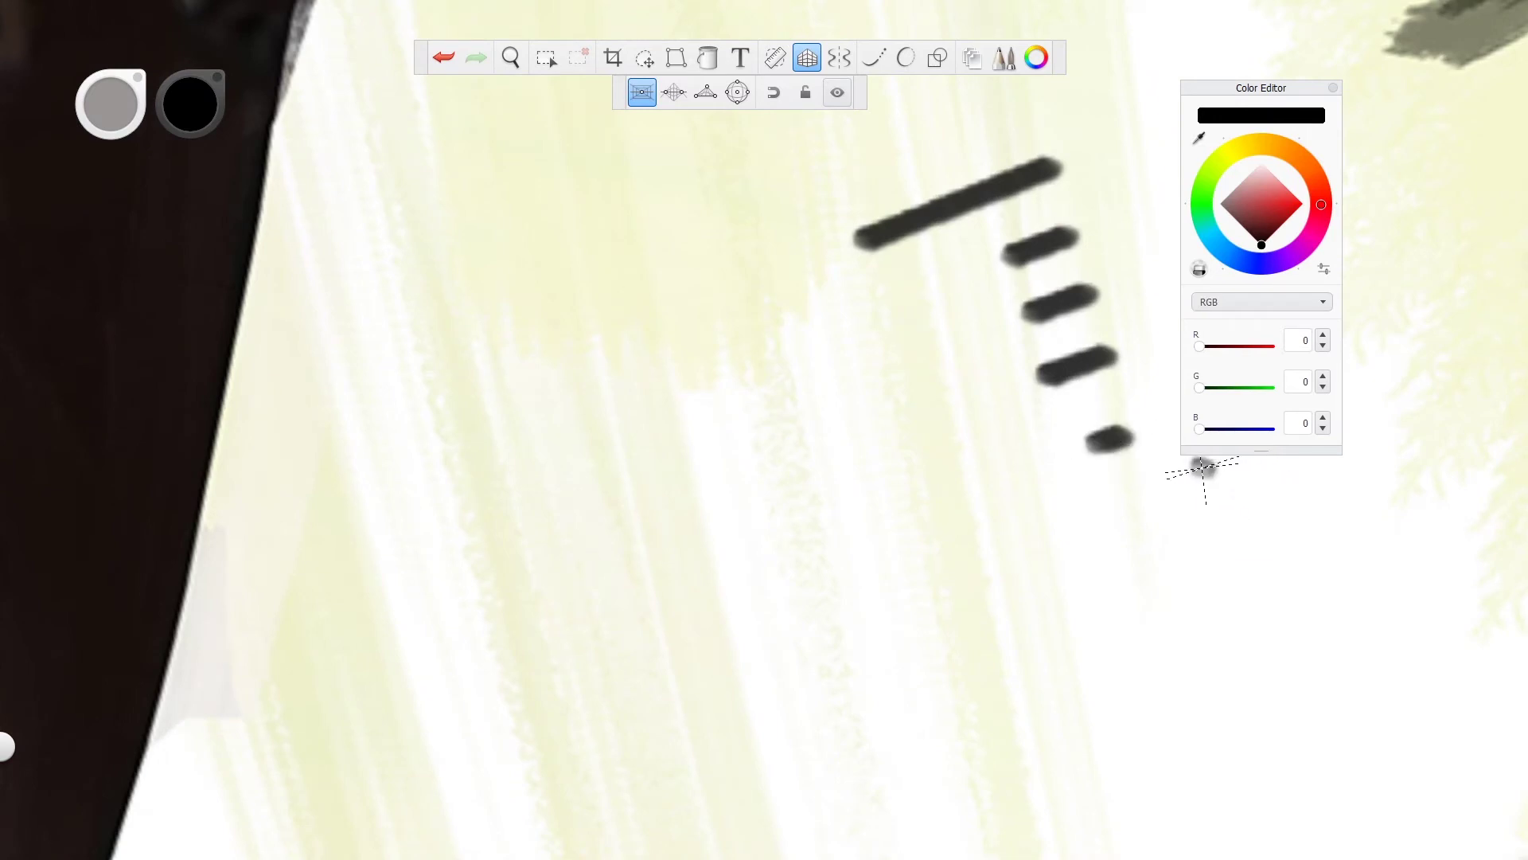
scroll(1010, 474, "down", 10)
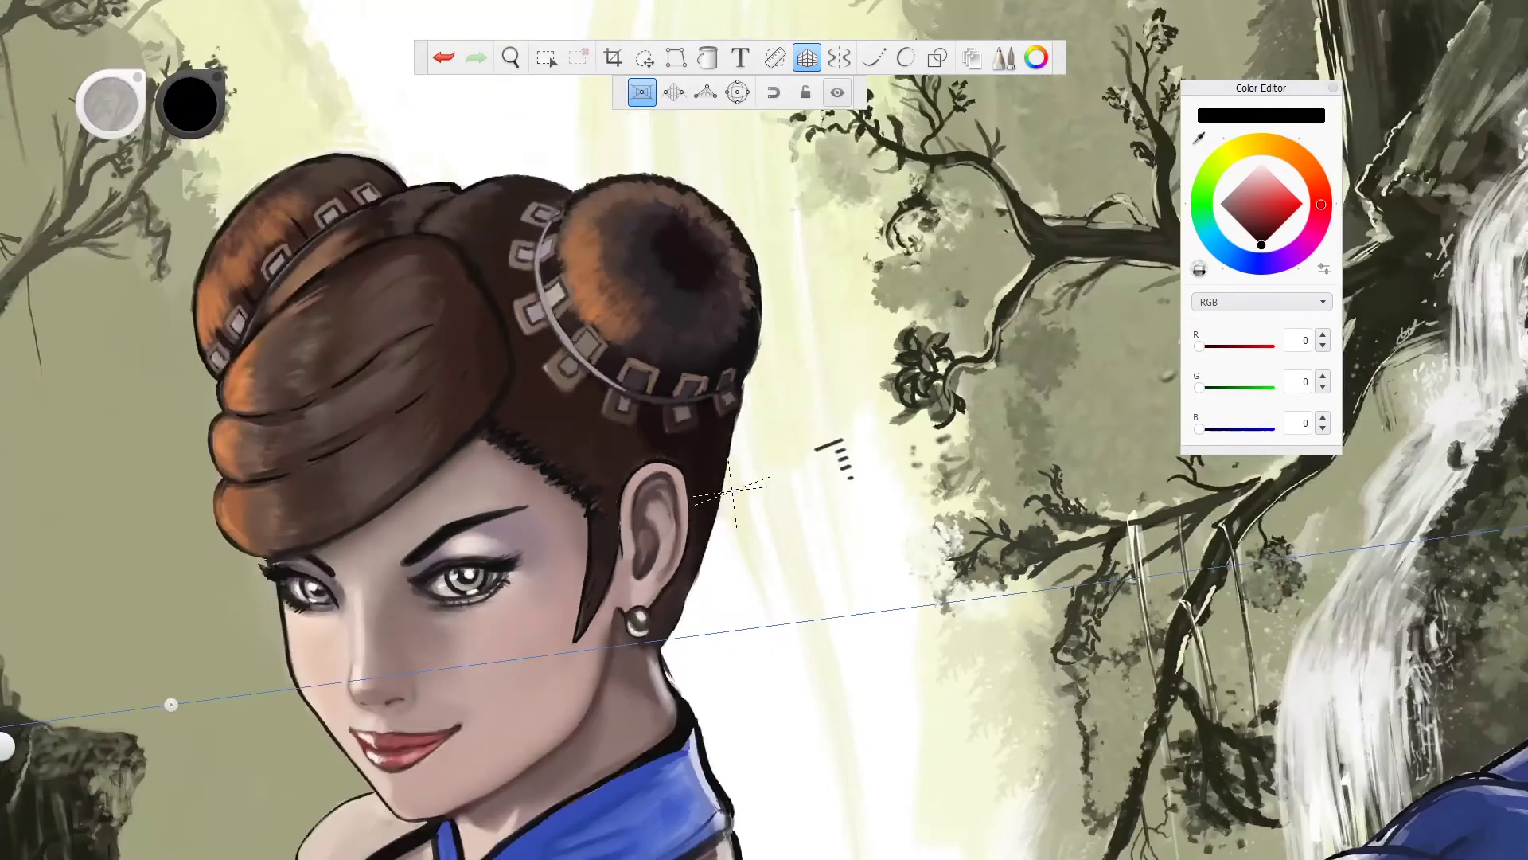
scroll(665, 553, "down", 2)
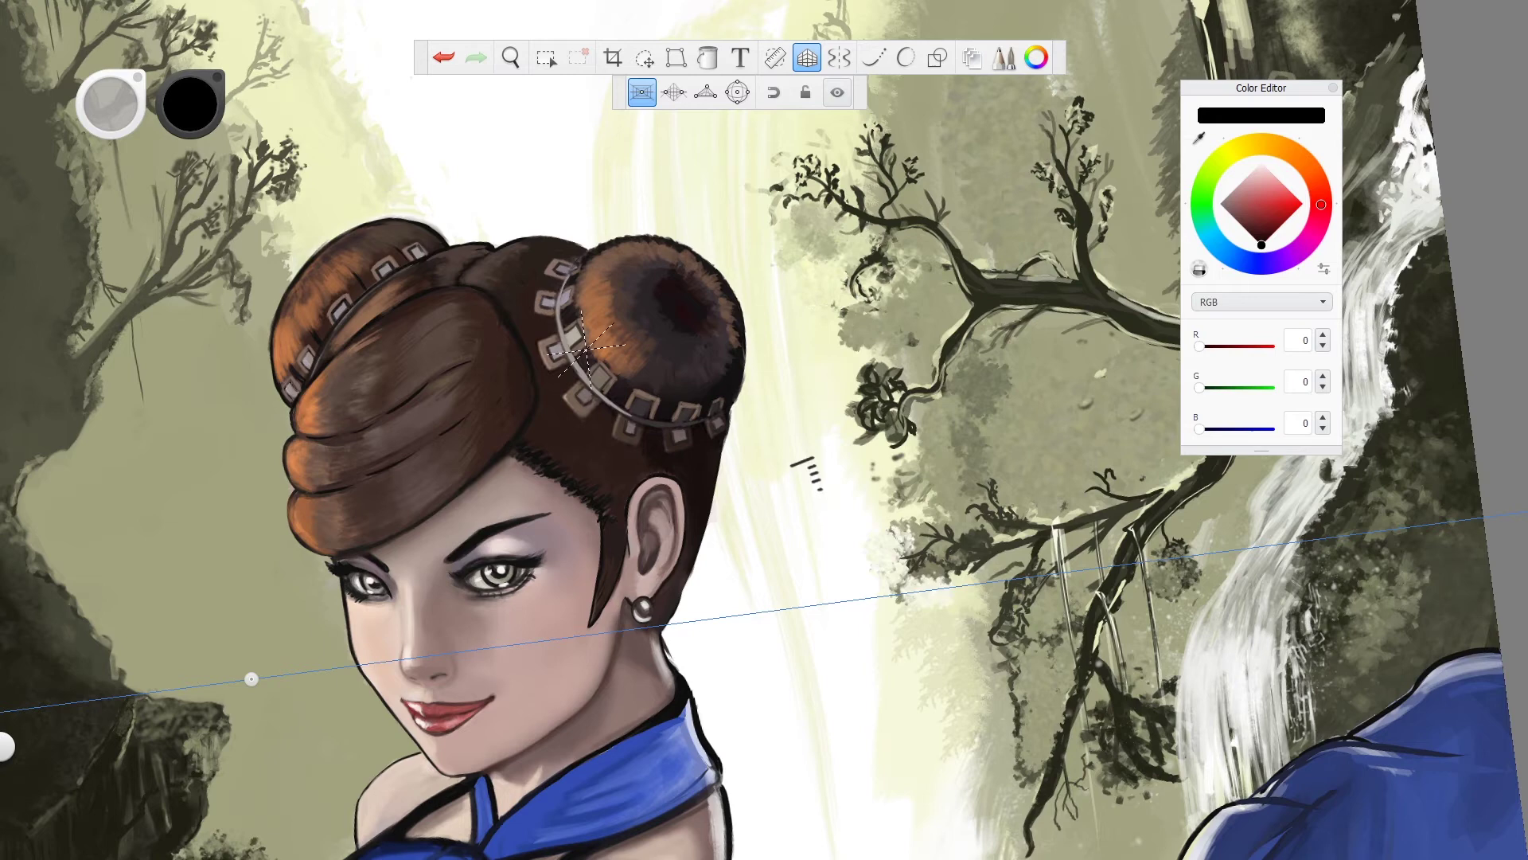
Step: Undo the last dash, hide the colour editor, and enter a 'red' text layer
left_click(810, 61)
key("ctrl+z")
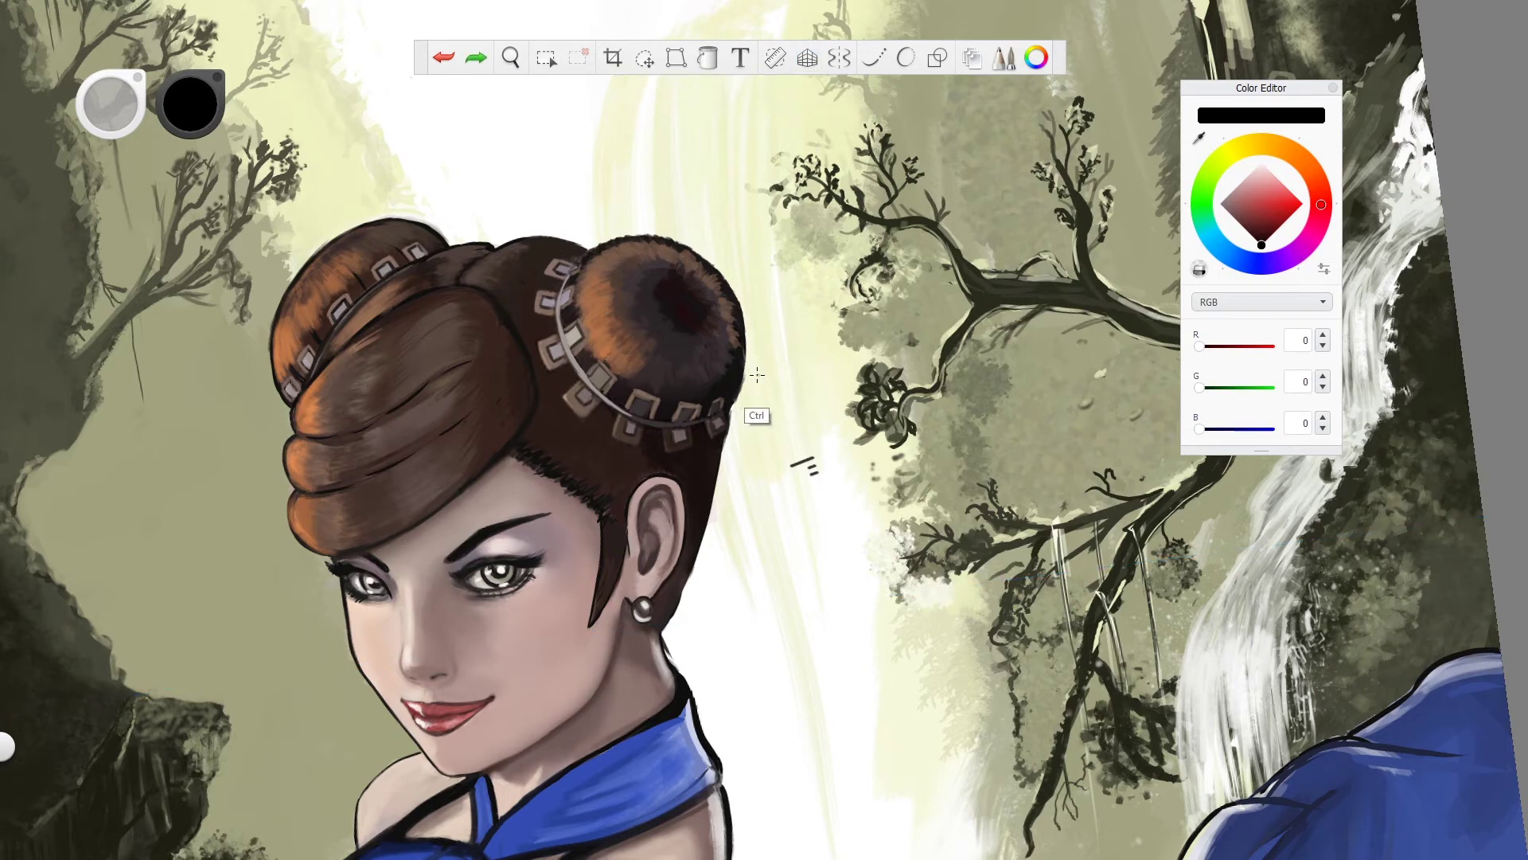
key("ctrl+i")
left_click(822, 256)
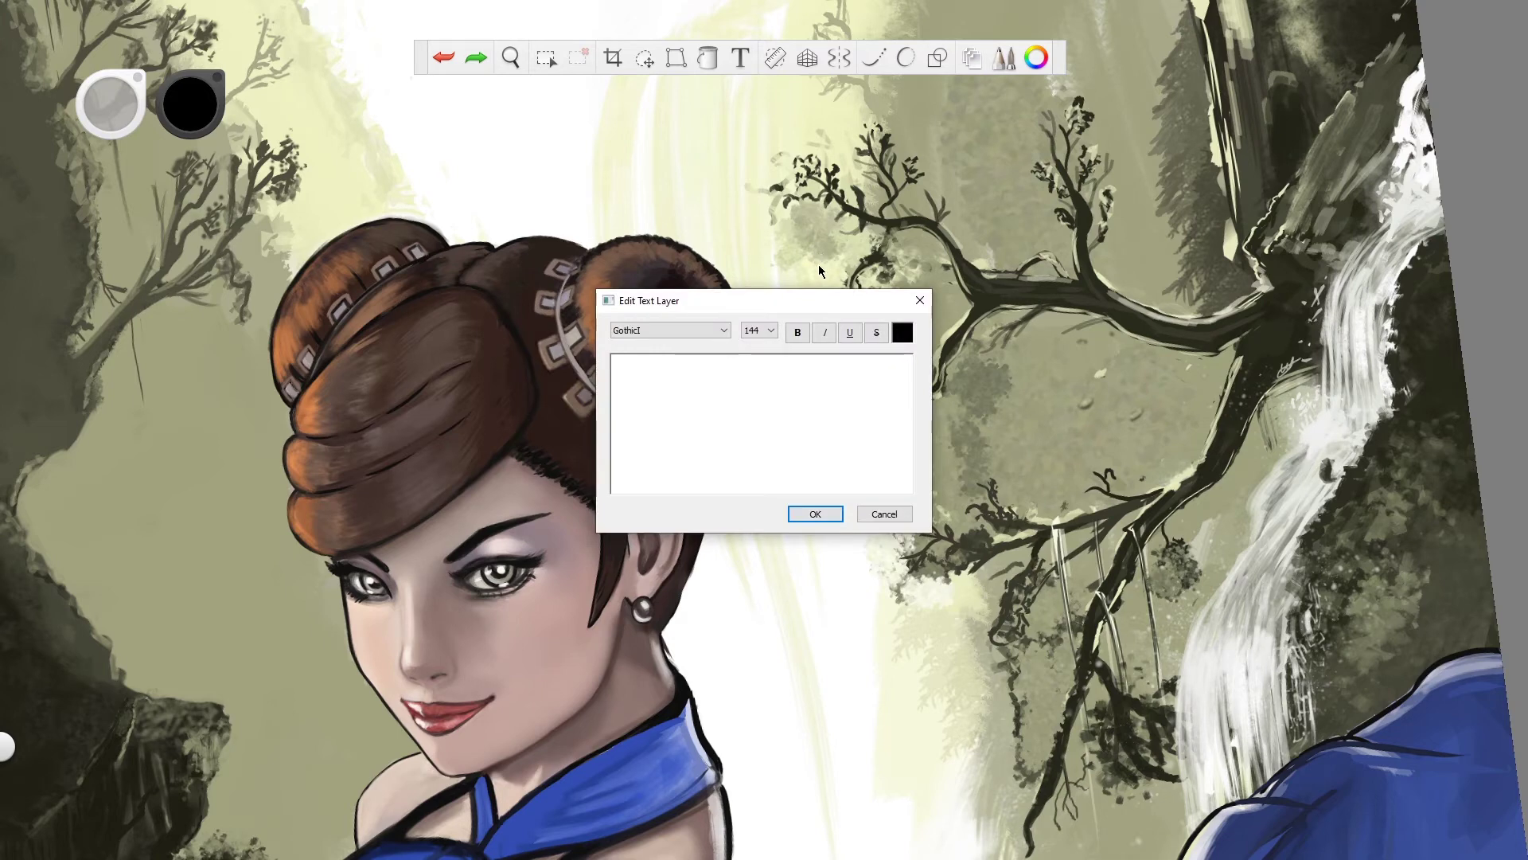
type("red")
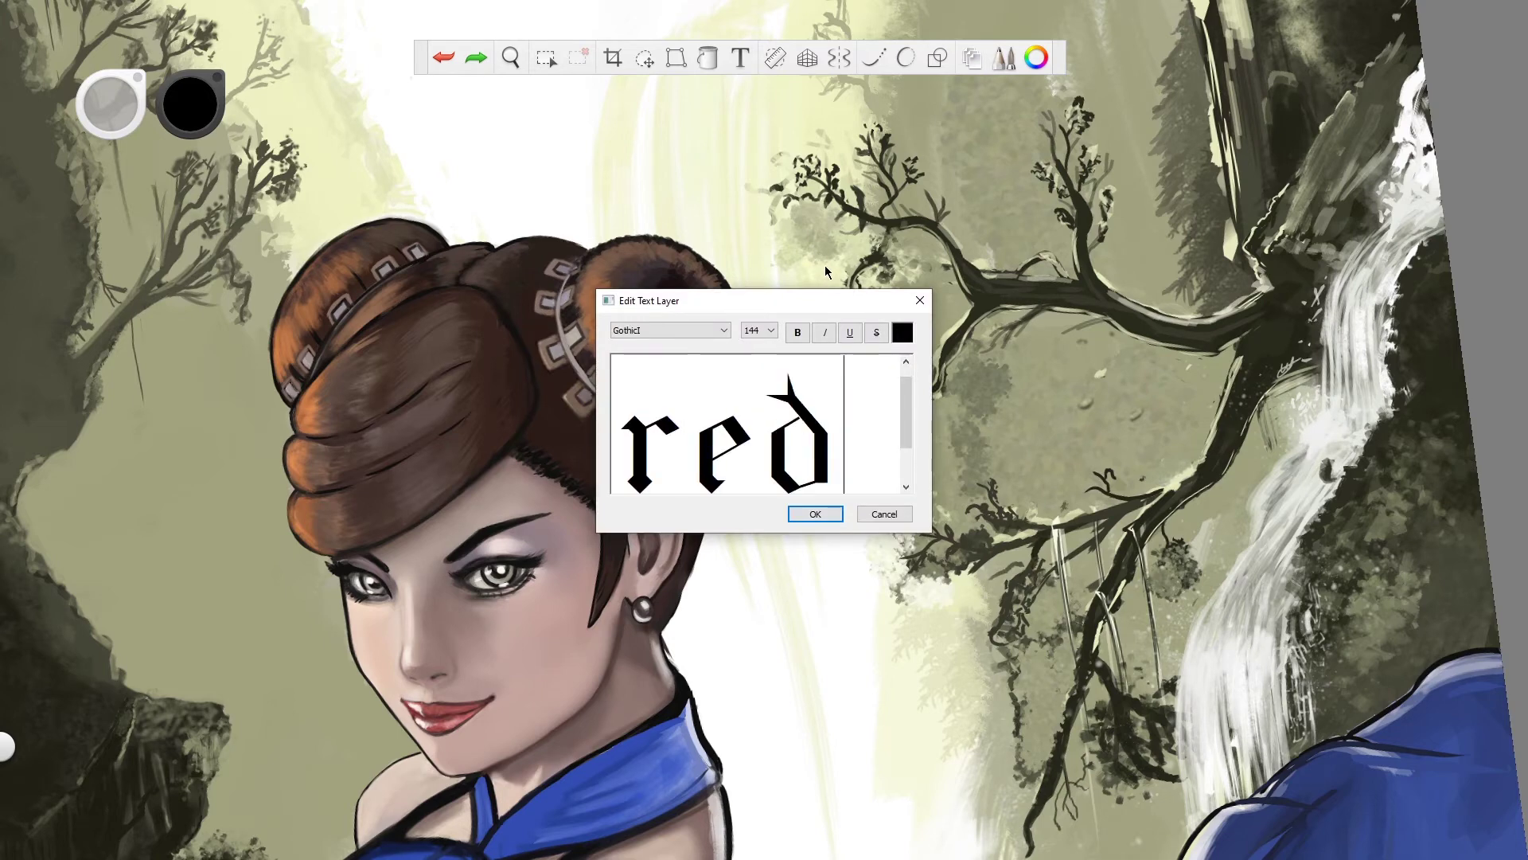
left_click(815, 513)
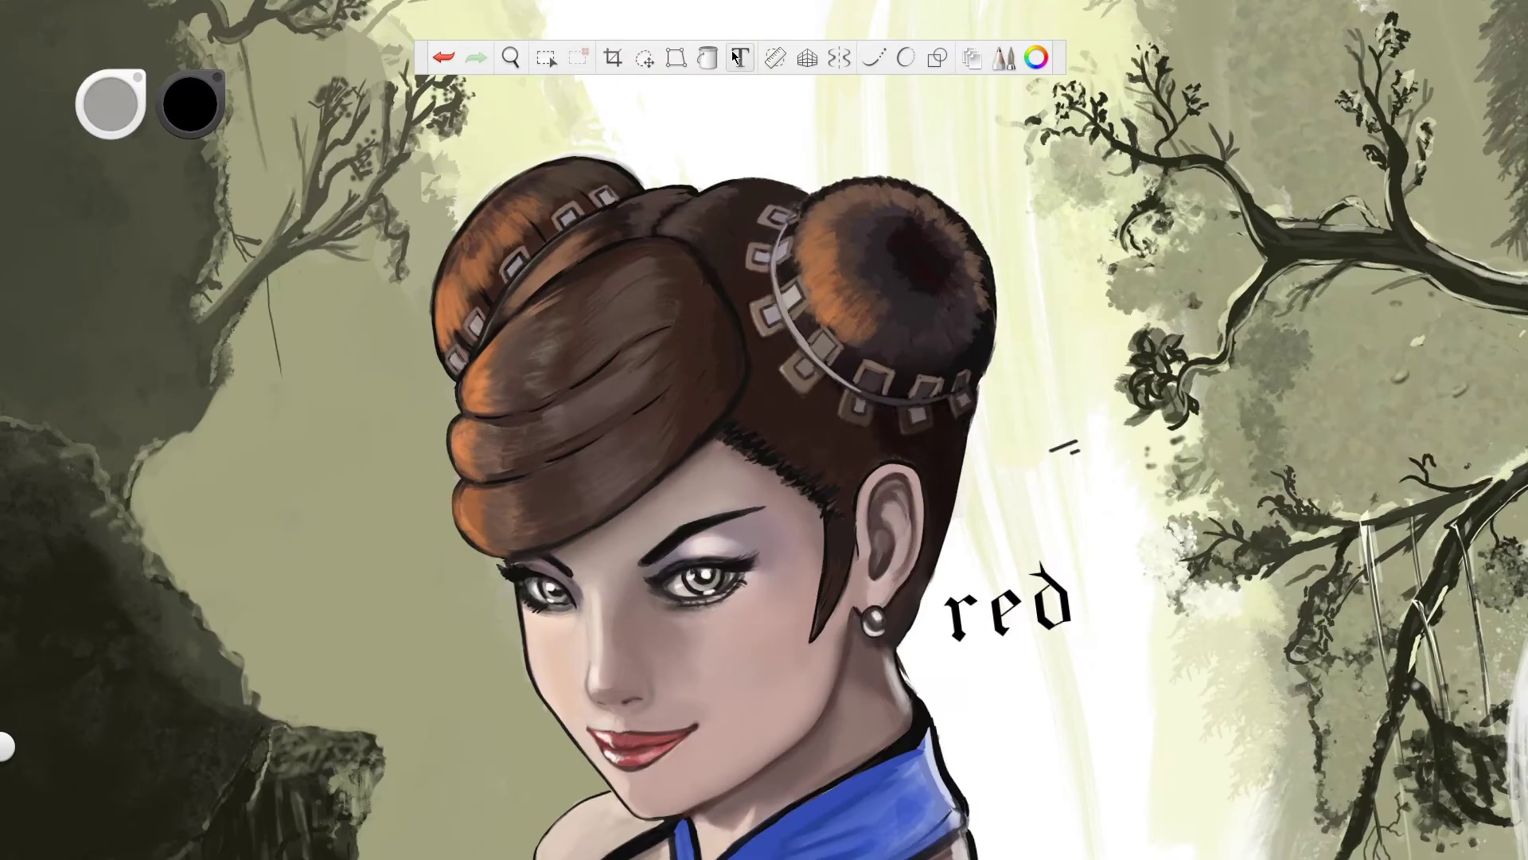
Step: Type 'dsdfs' with strikethrough, switch it to underline, then cancel the text
left_click(1138, 305)
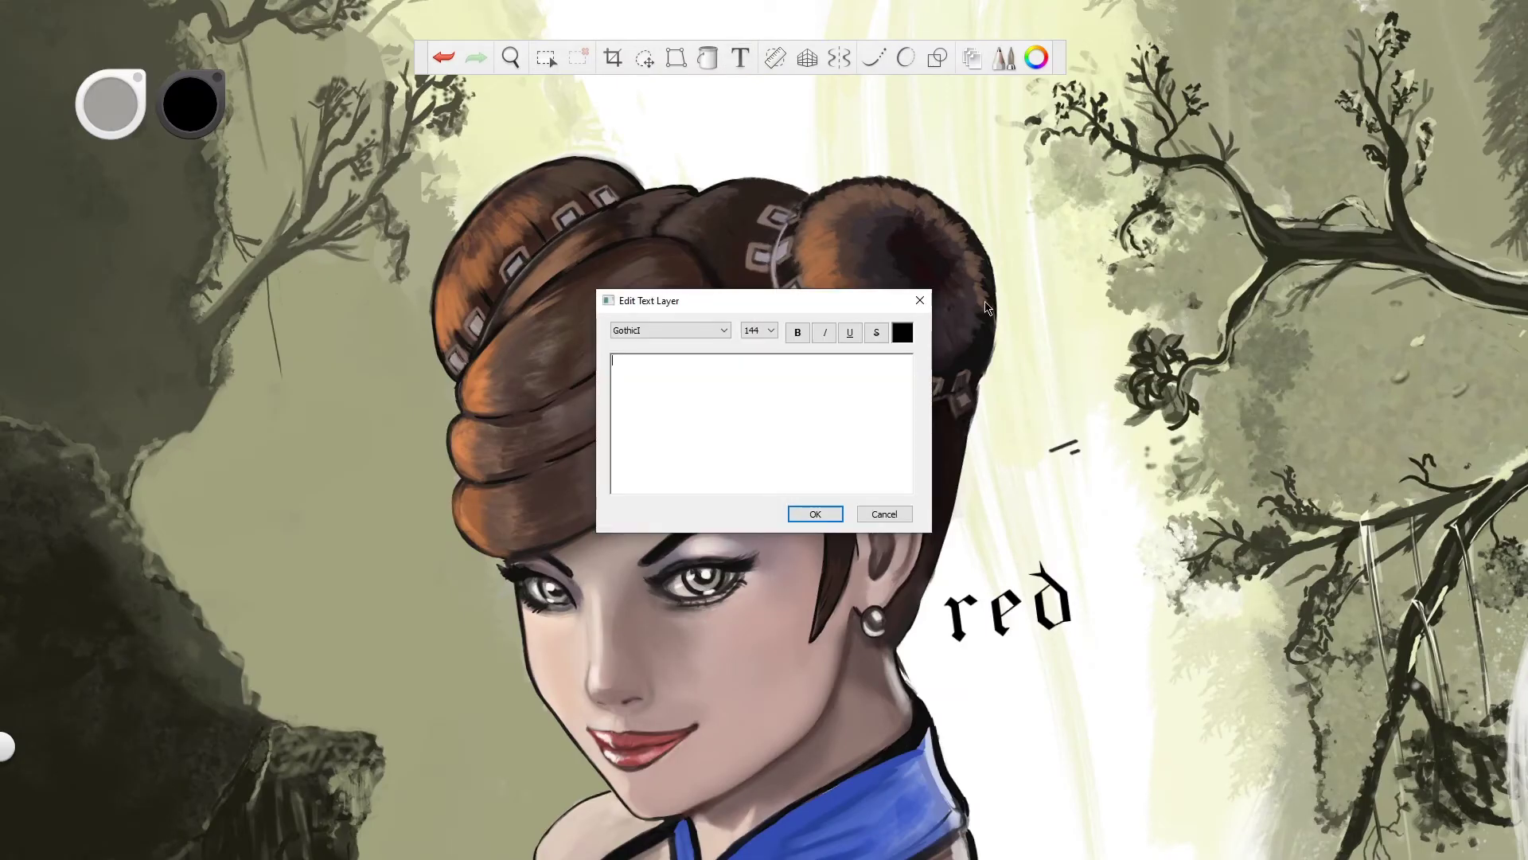
left_click(876, 332)
type("dsdfs")
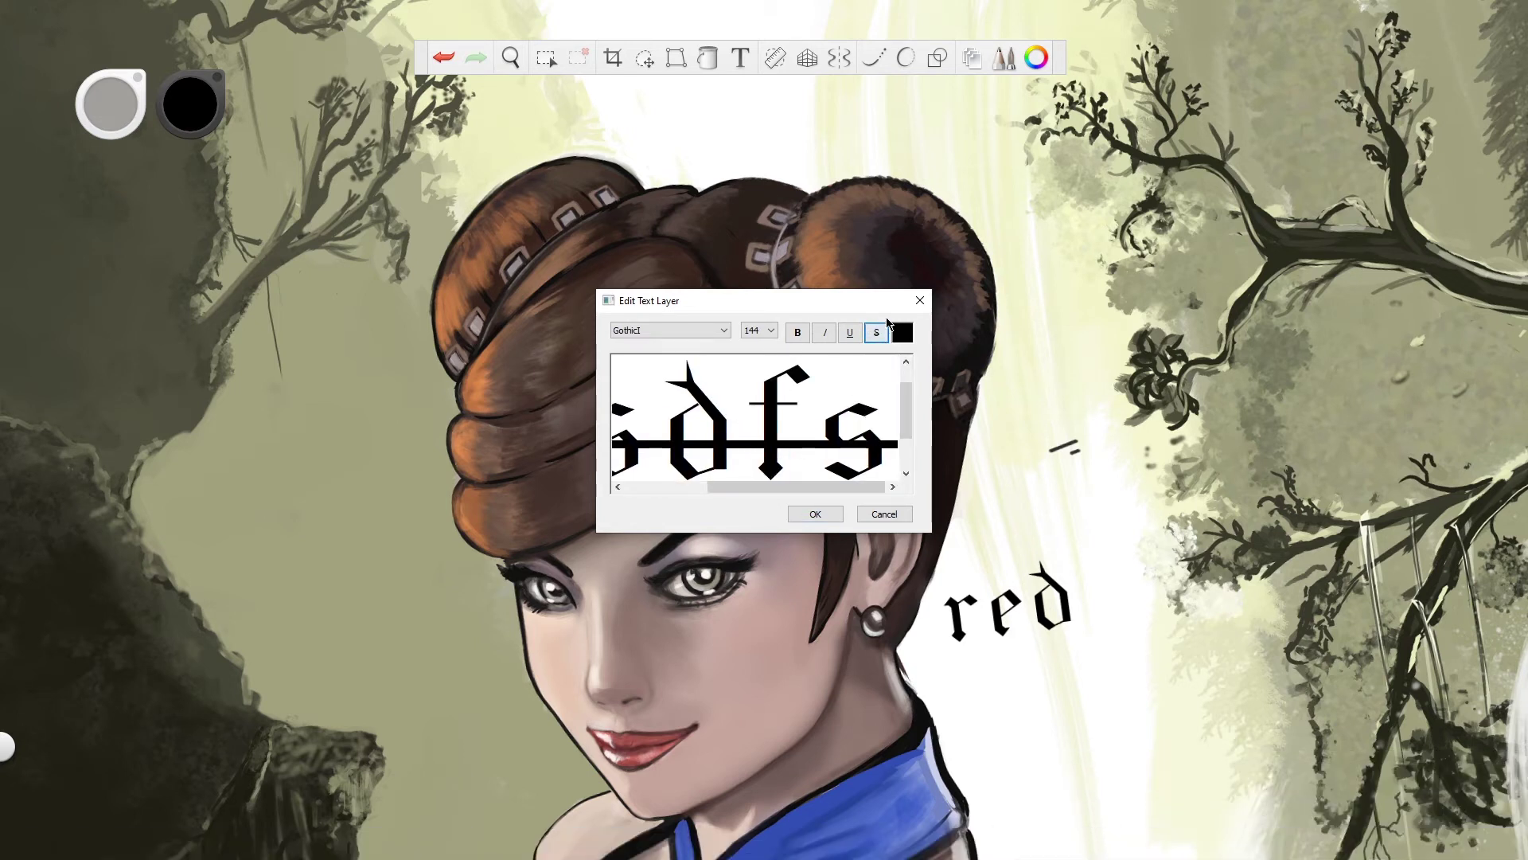
left_click(850, 334)
left_click(884, 514)
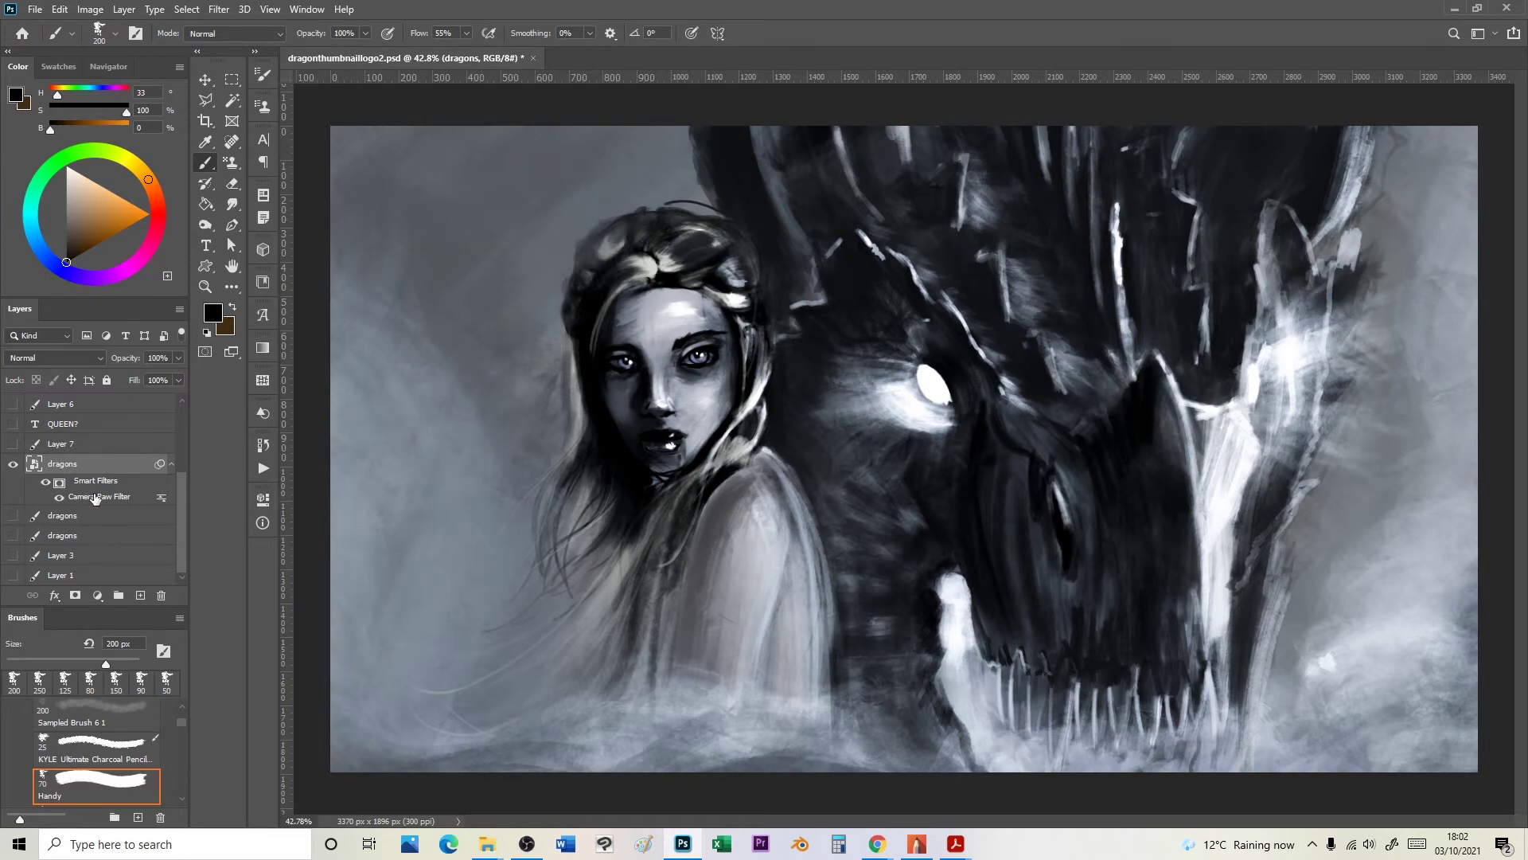
Step: Open Camera Raw Filter and set Temperature +57, Exposure -1.95 and Contrast +48
left_click(219, 9)
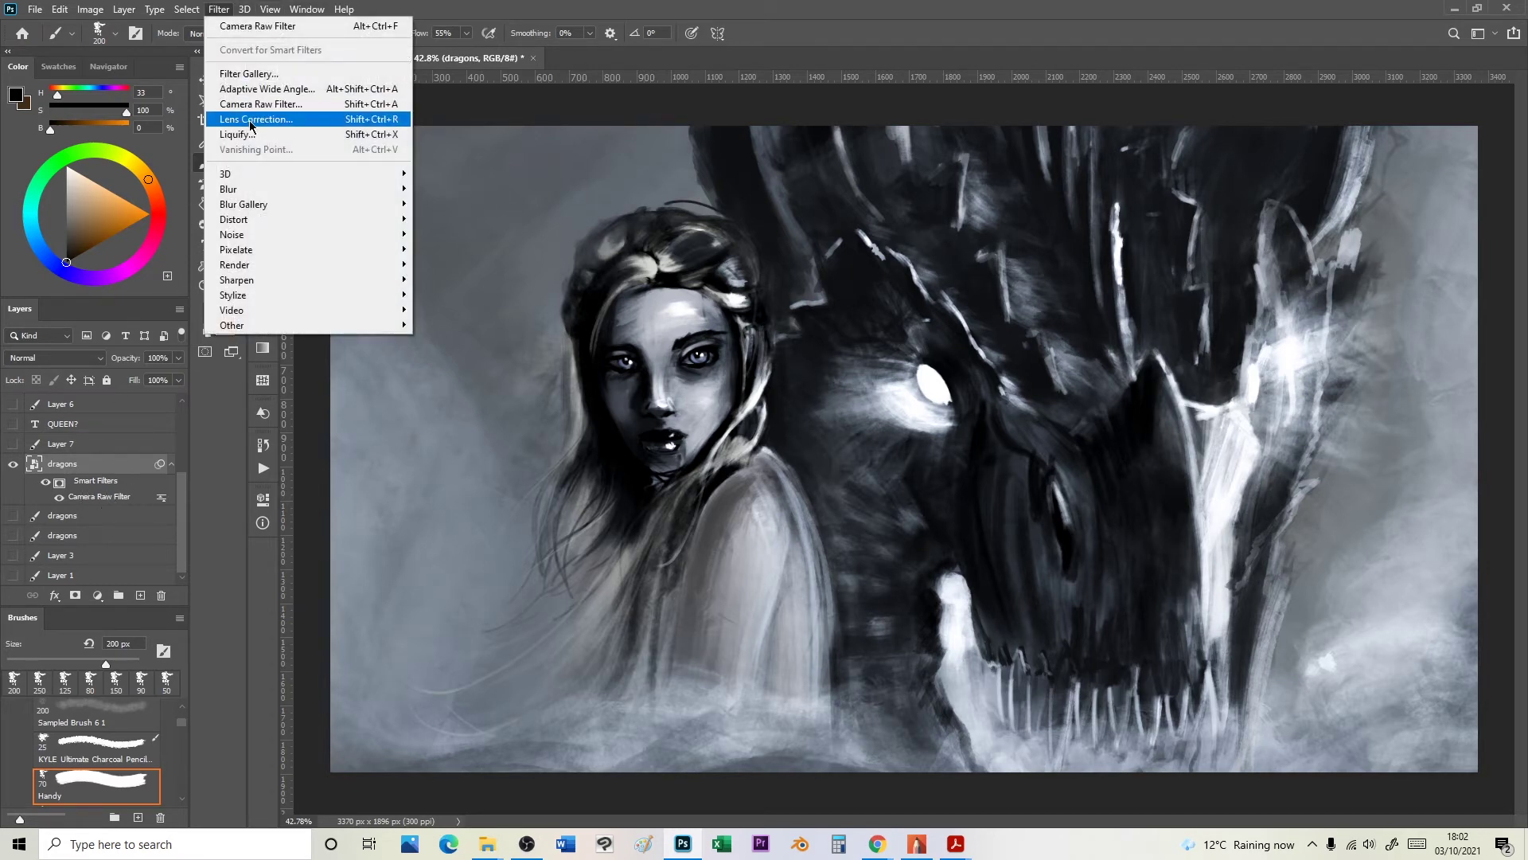
left_click(253, 104)
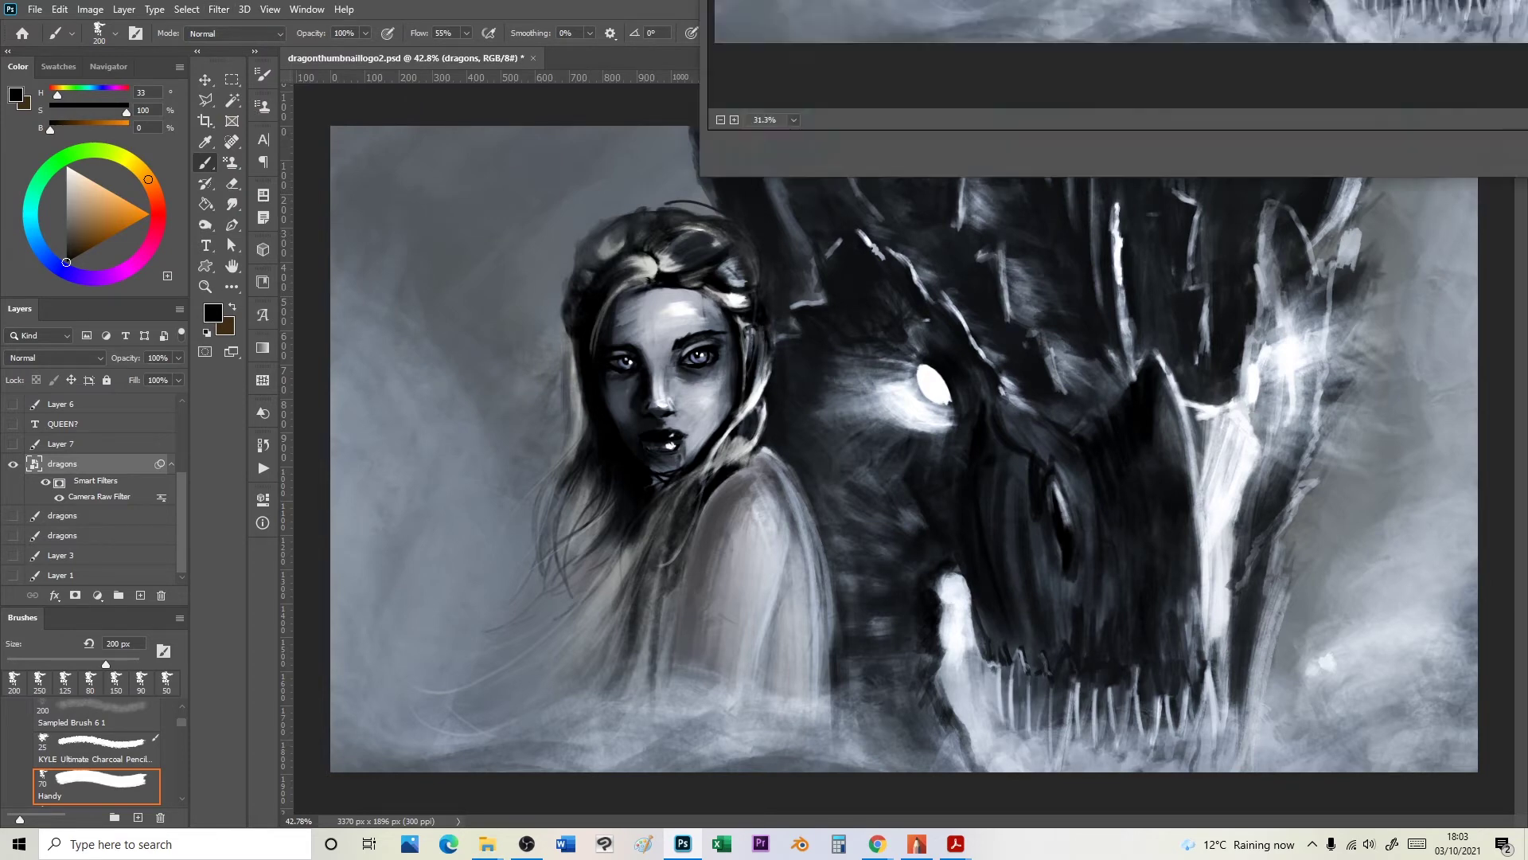
left_click_drag(1008, 8, 436, 91)
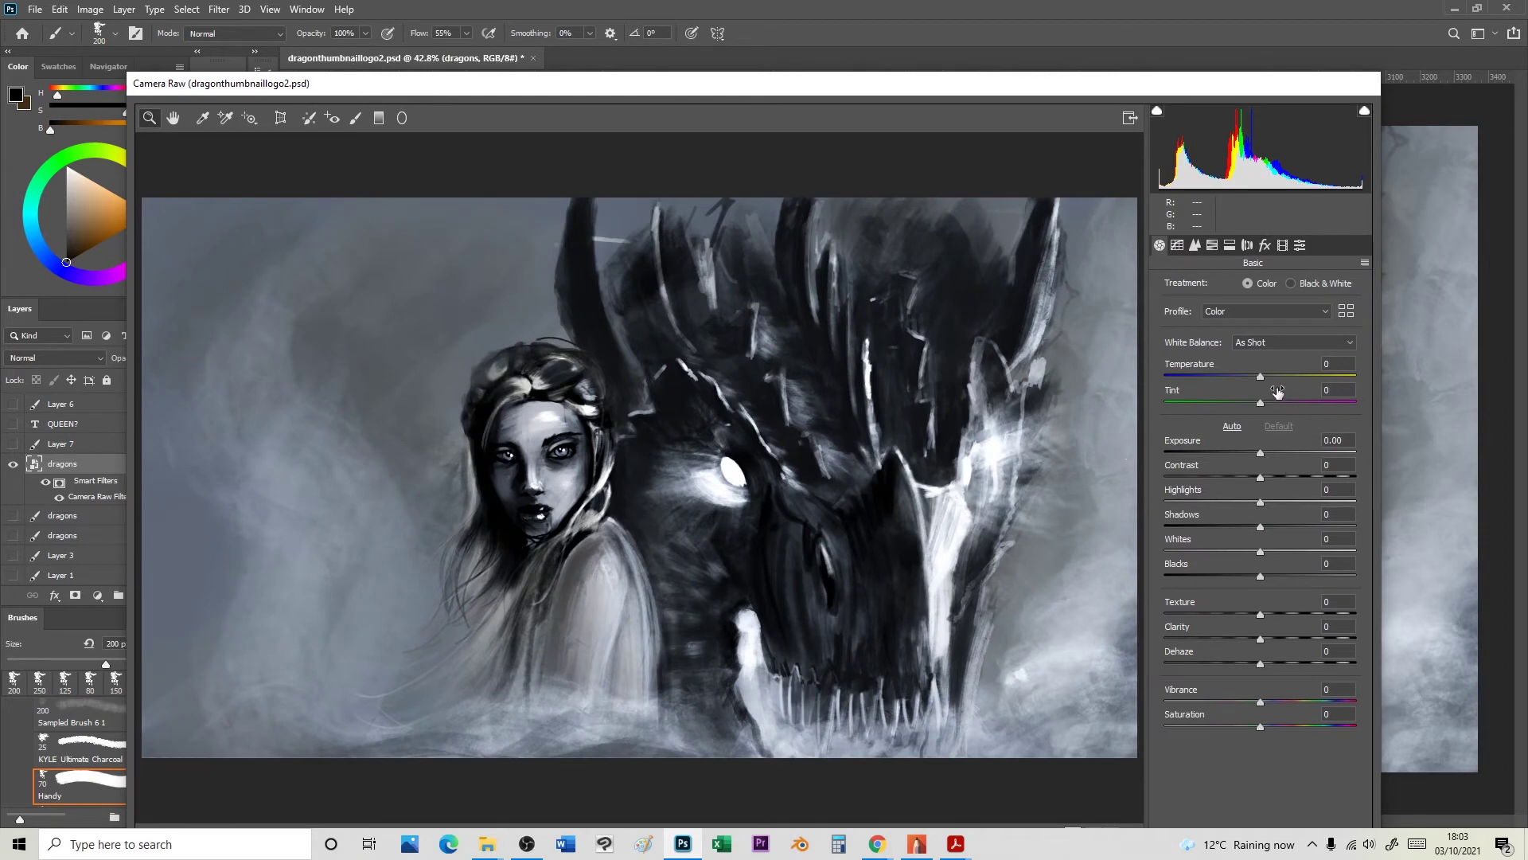
left_click_drag(1260, 378, 1318, 389)
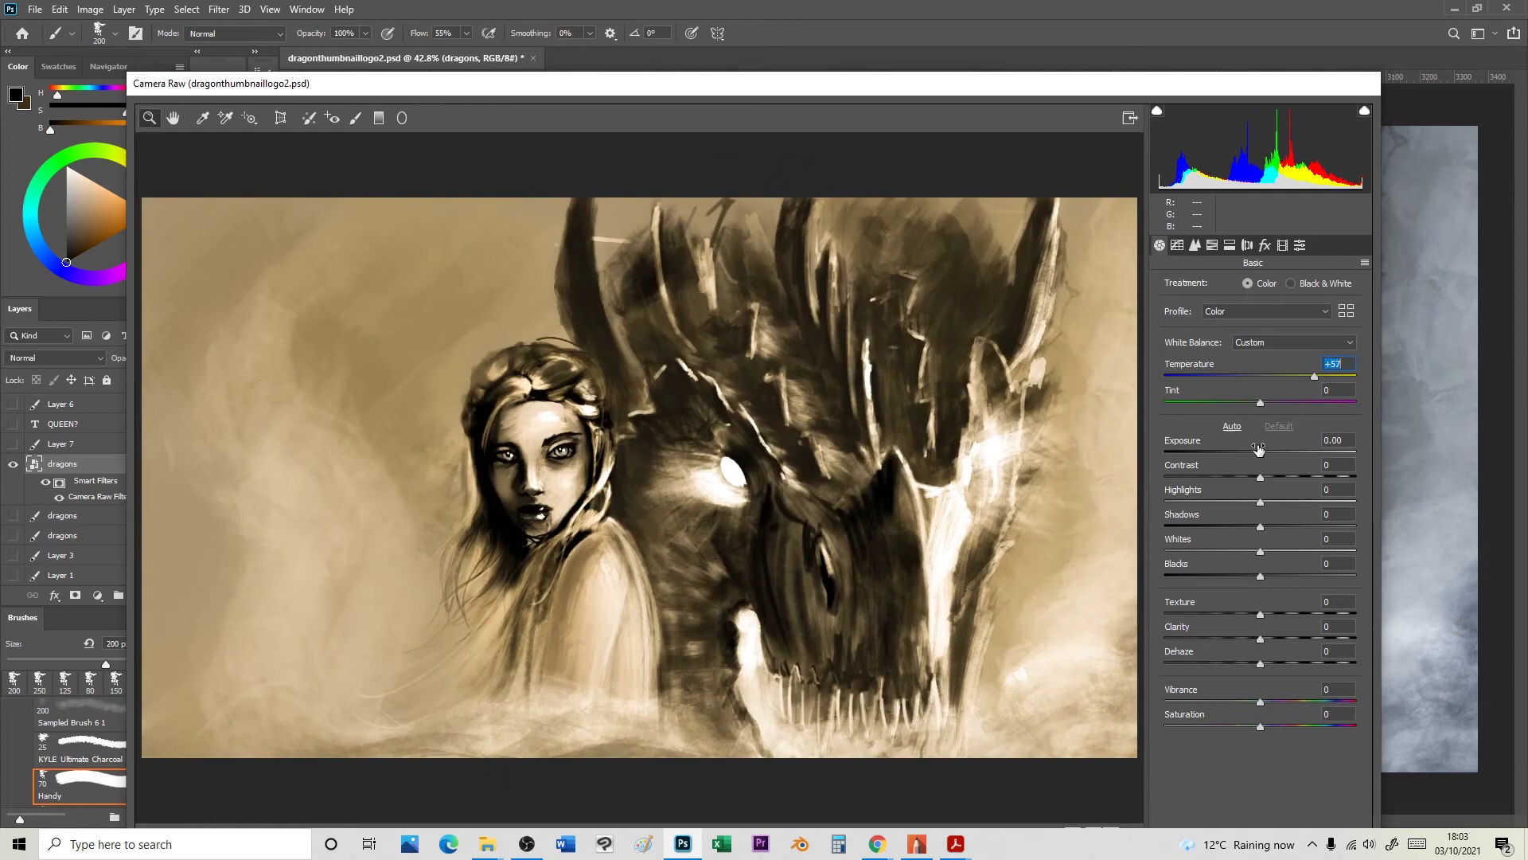
left_click_drag(1260, 453, 1306, 488)
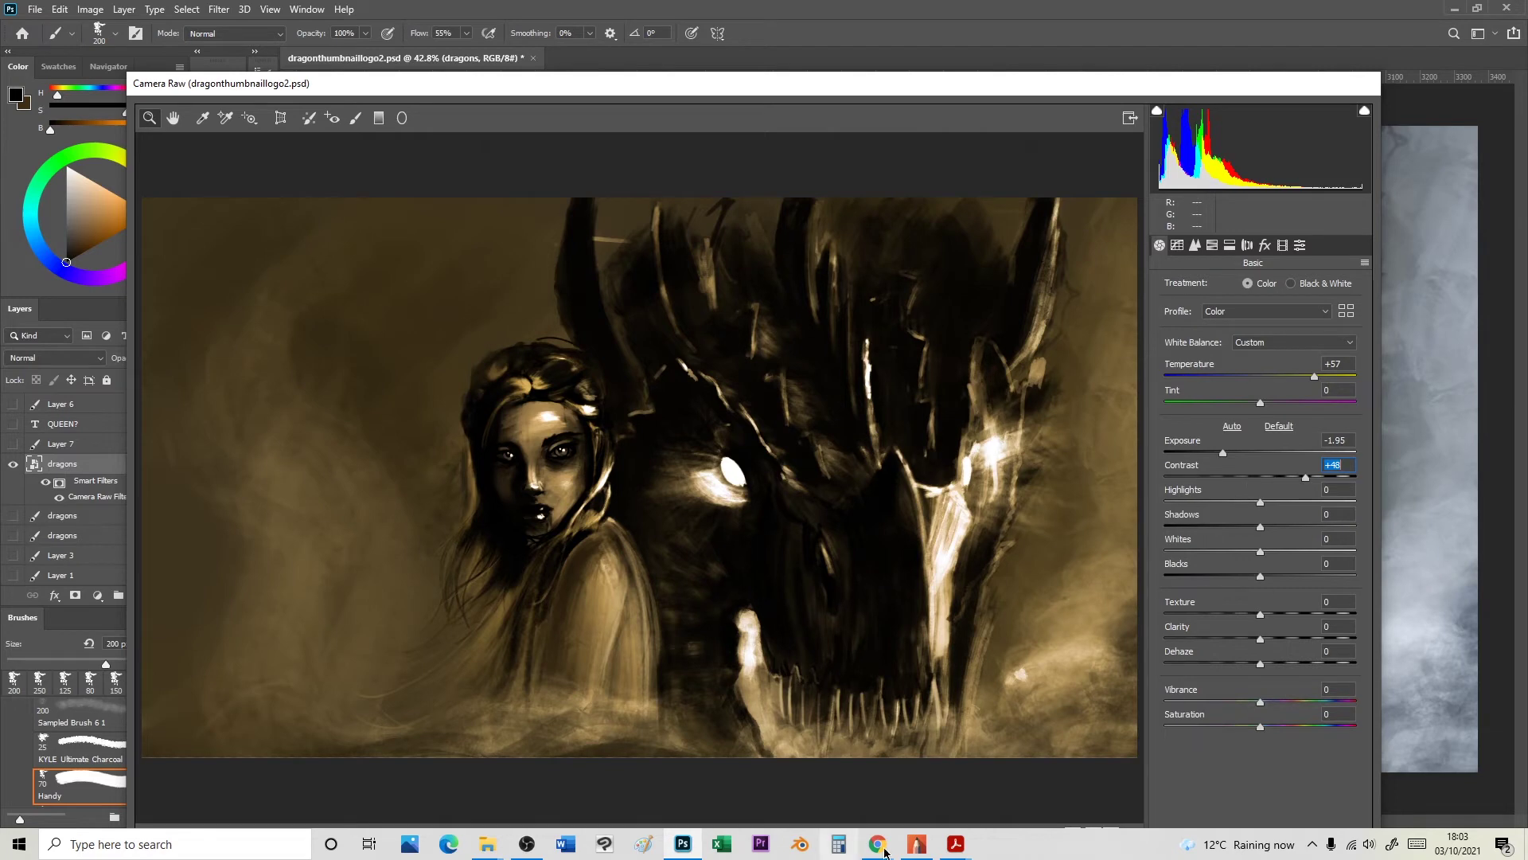
left_click_drag(933, 86, 933, 14)
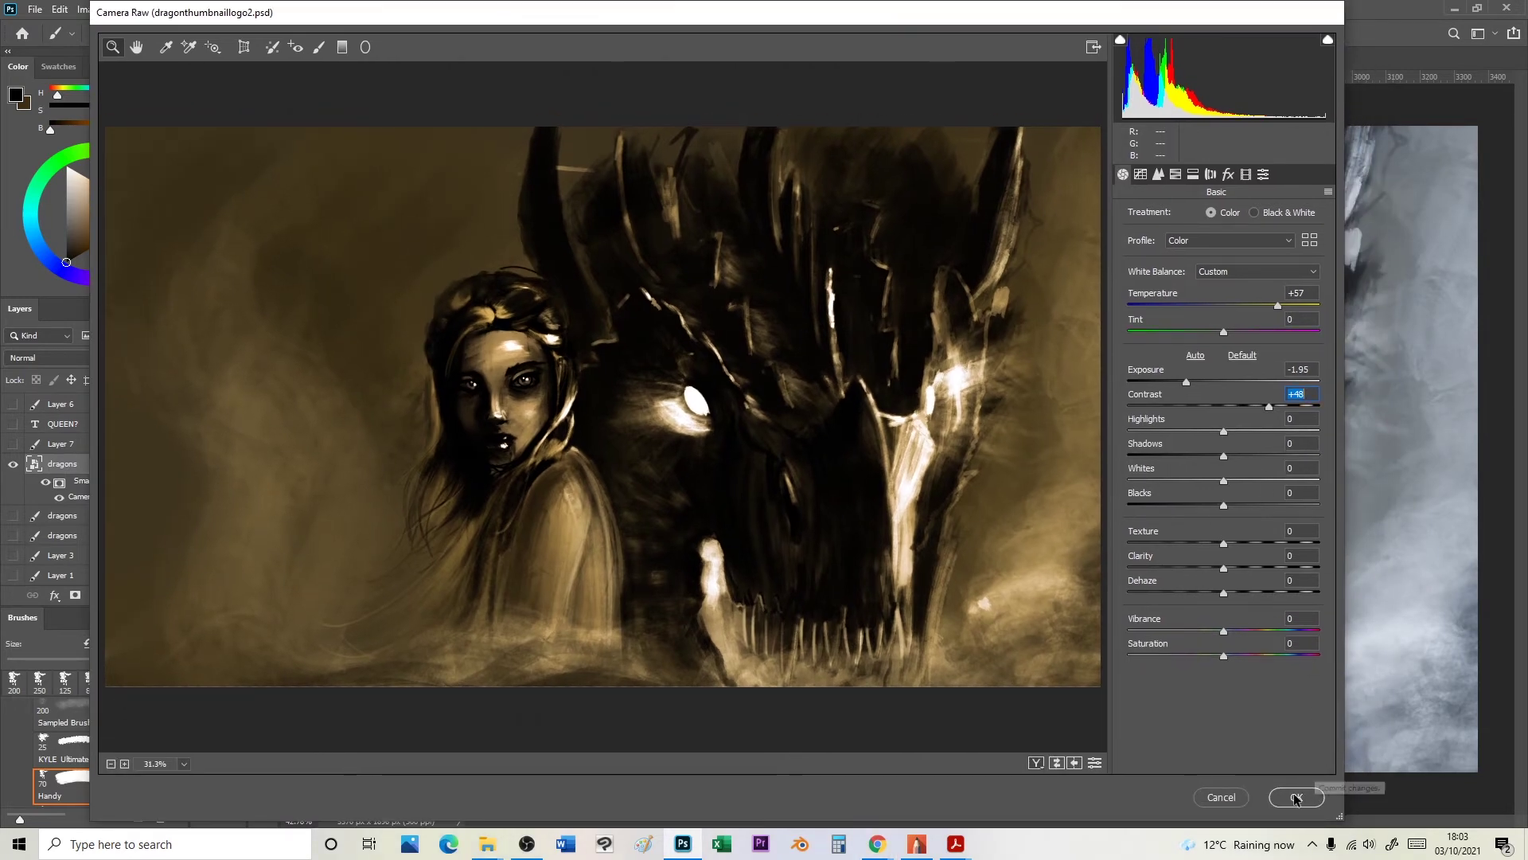
Step: Apply the sepia Camera Raw settings, then select and unhide the QUEEN? type layer
left_click(1350, 791)
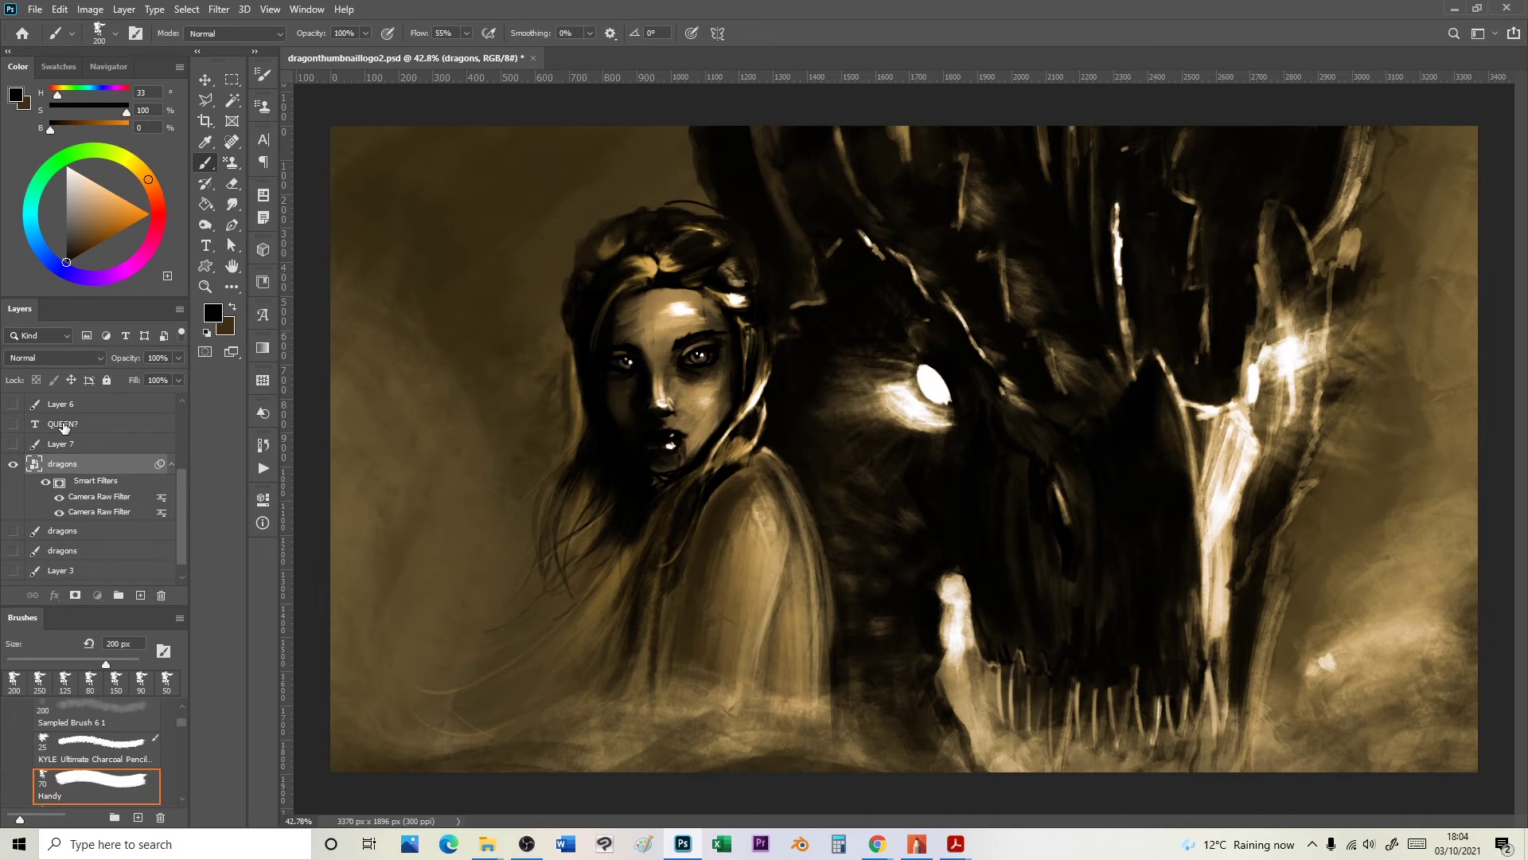
left_click(63, 427)
left_click(13, 424)
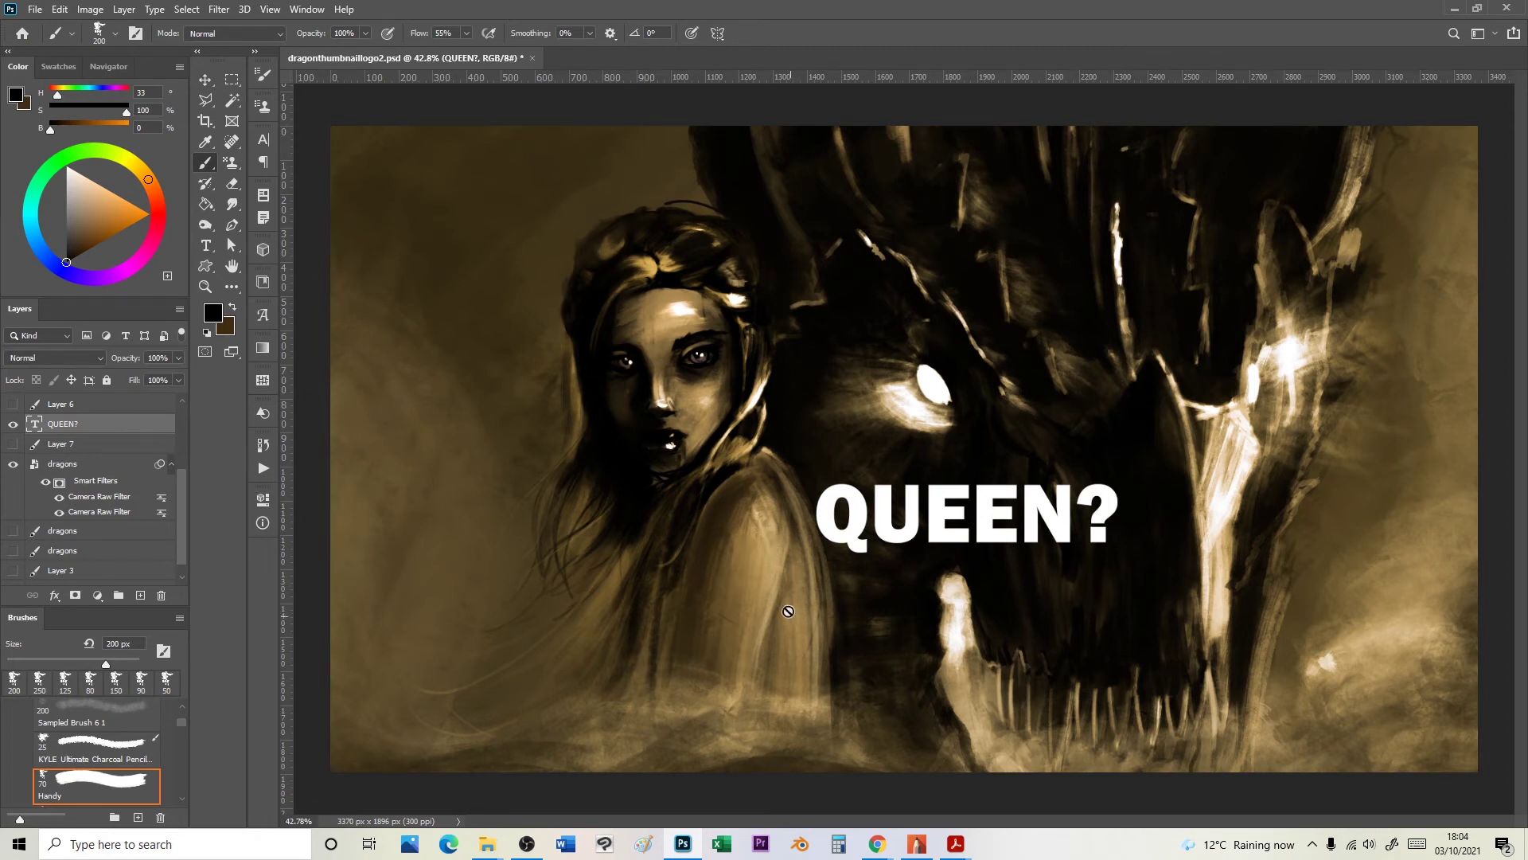
Step: Open Layer Style for QUEEN? without rasterizing, trying and then removing Bevel
double_click(123, 433)
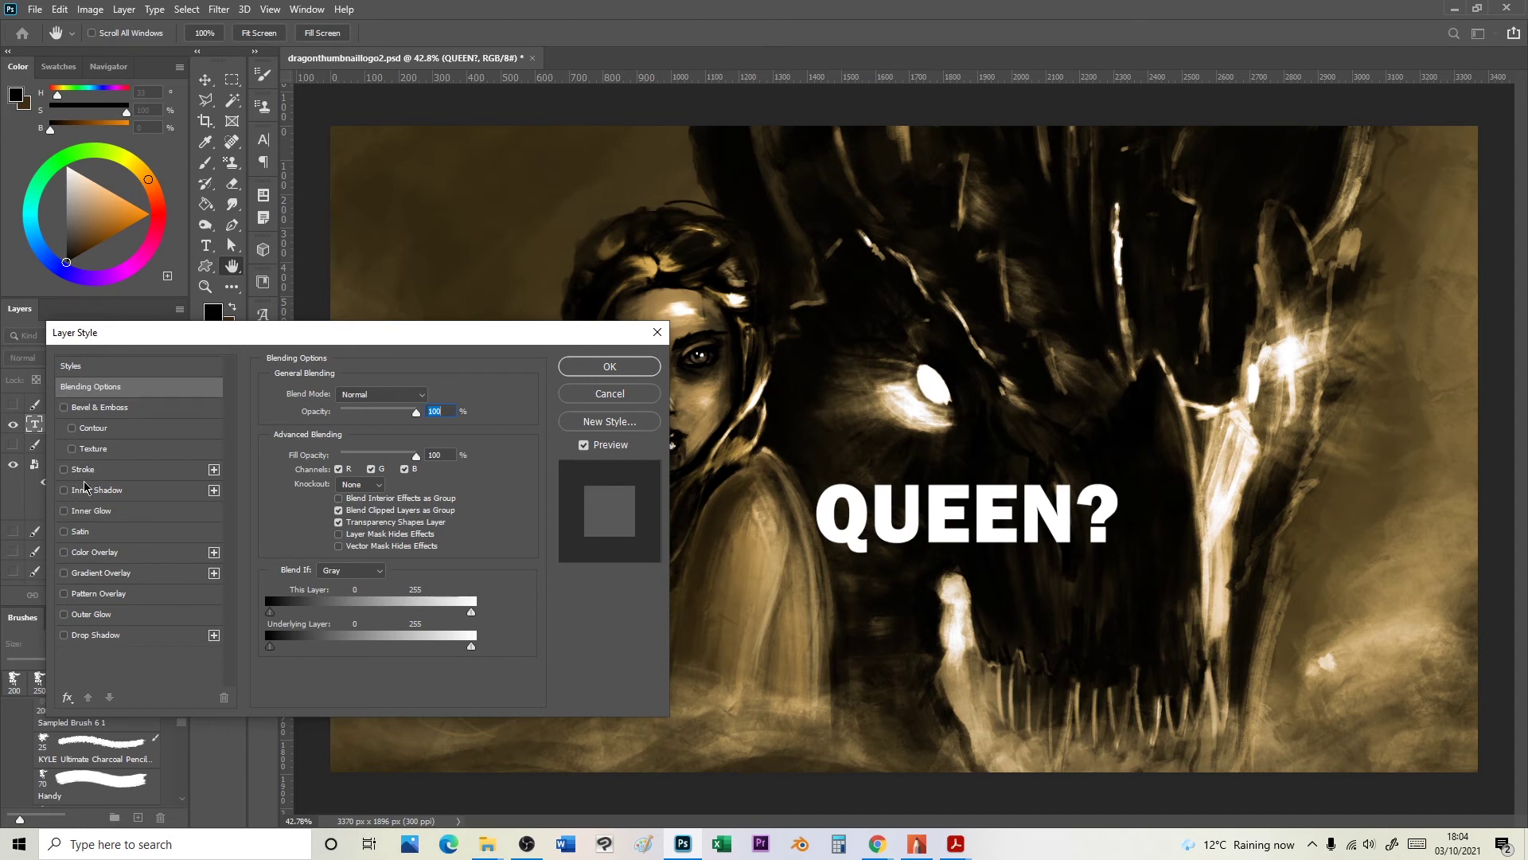
left_click(661, 338)
left_click(661, 339)
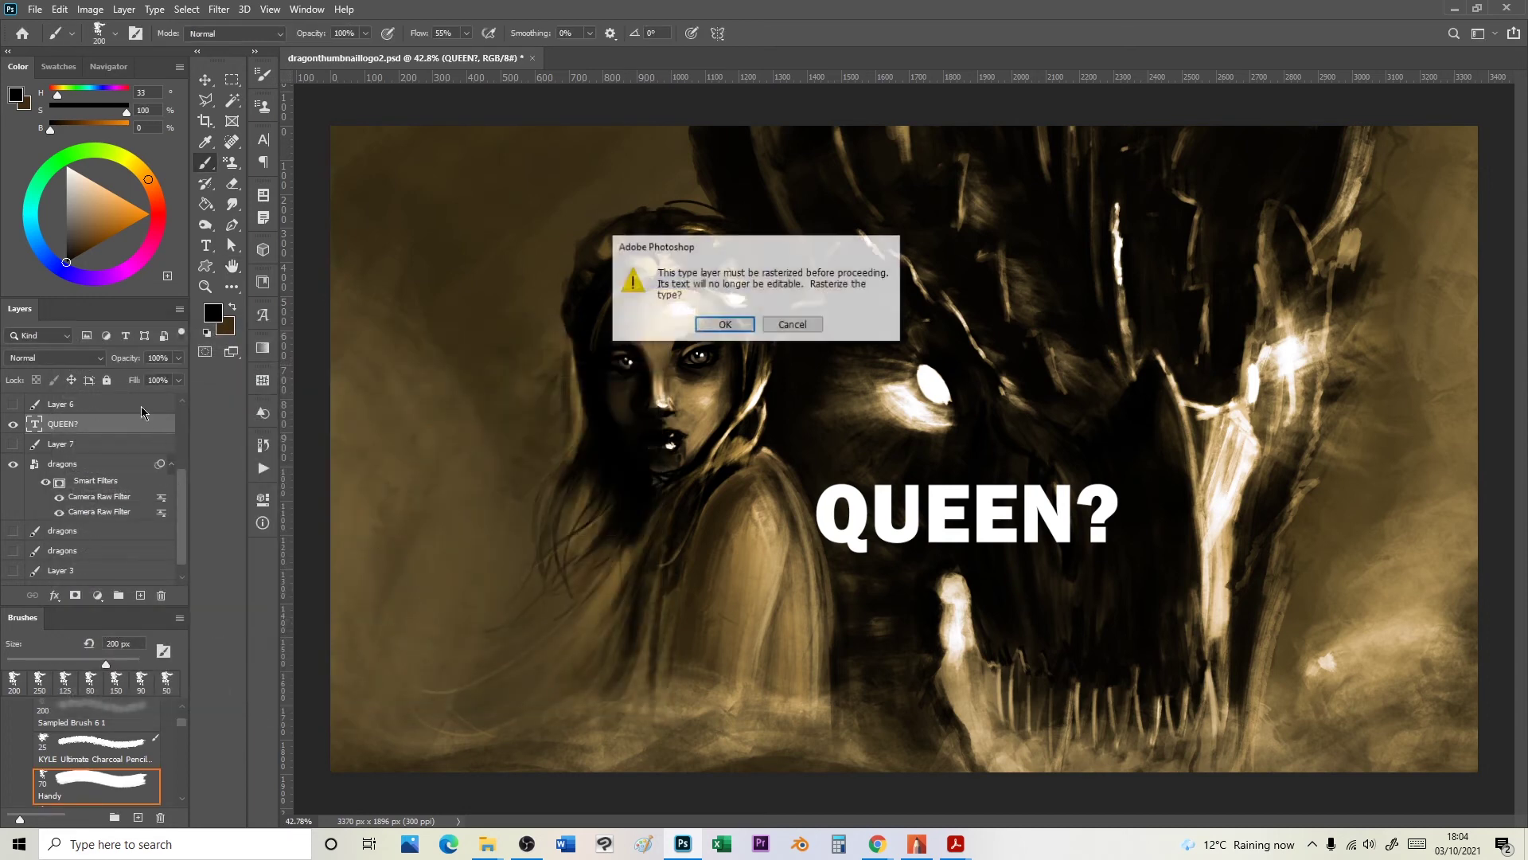
left_click(793, 324)
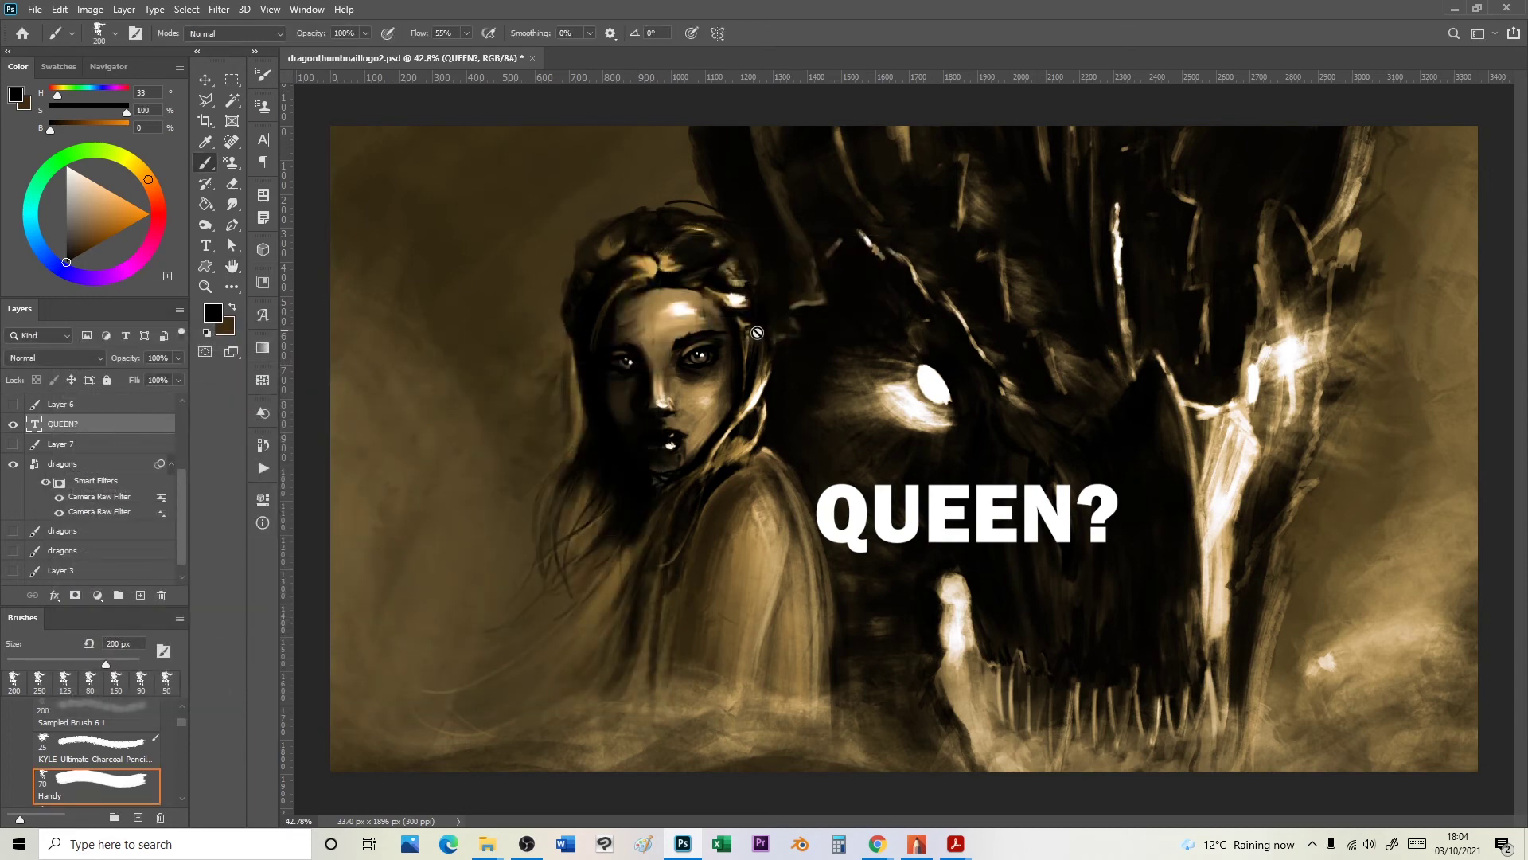
double_click(133, 431)
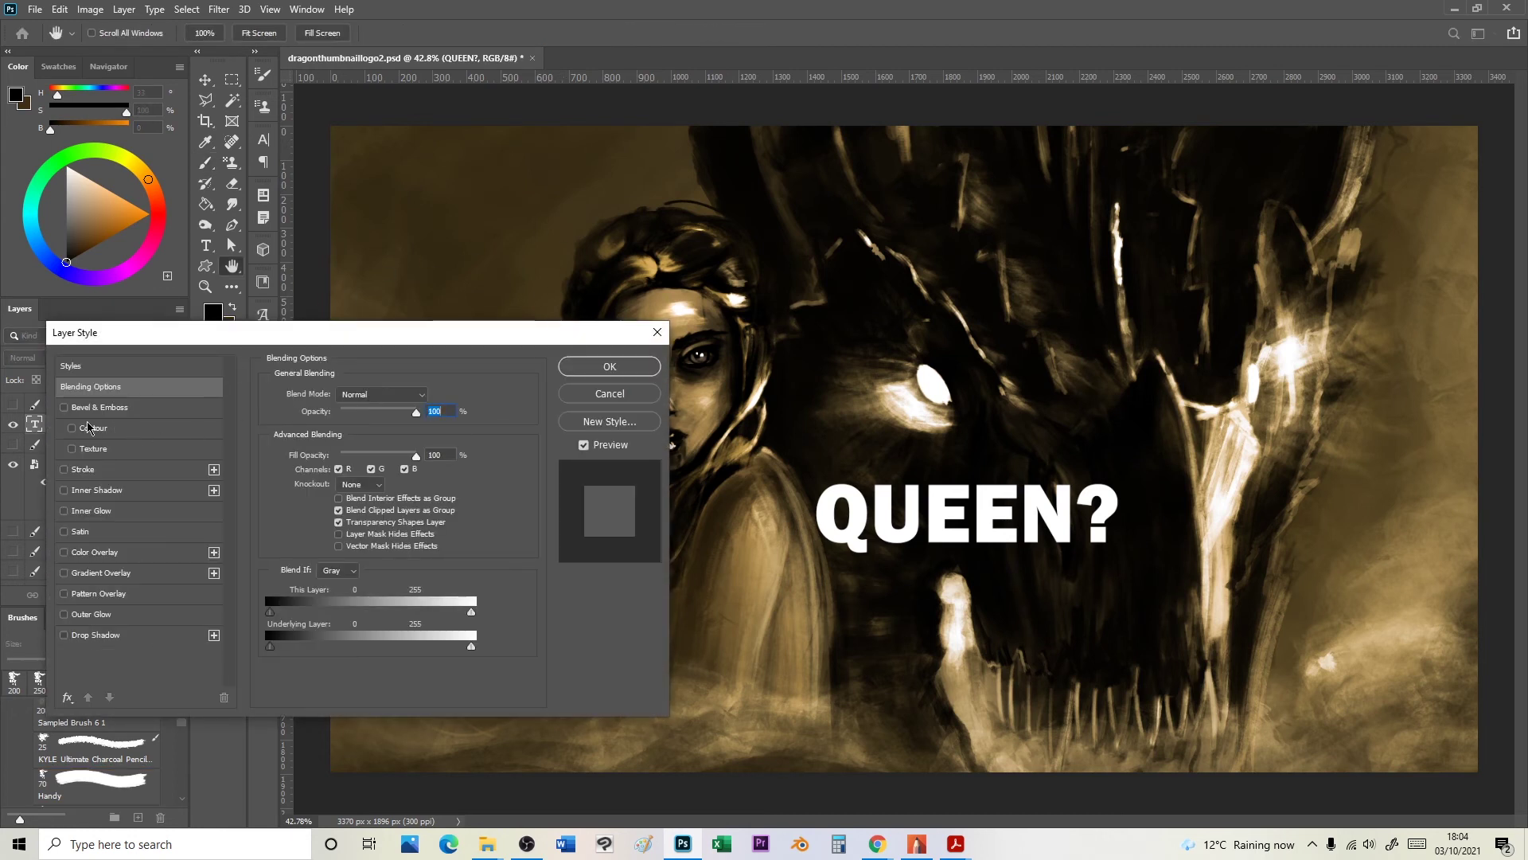
left_click(67, 409)
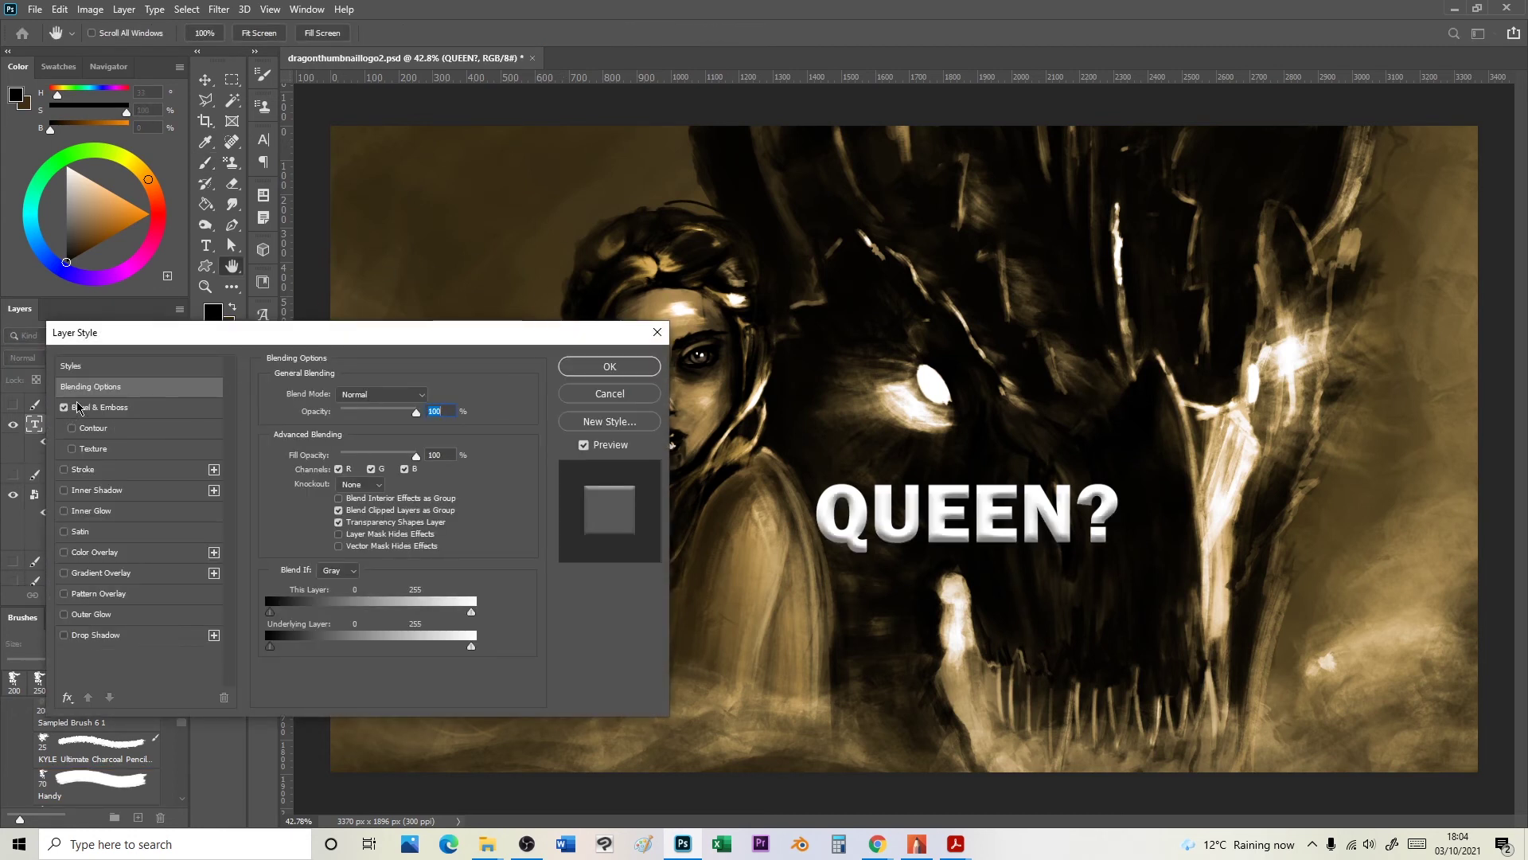
left_click(64, 407)
Step: Add a red 18 px stroke, inner shadow, inner glow, colour and gradient overlays to QUEEN?
left_click(66, 471)
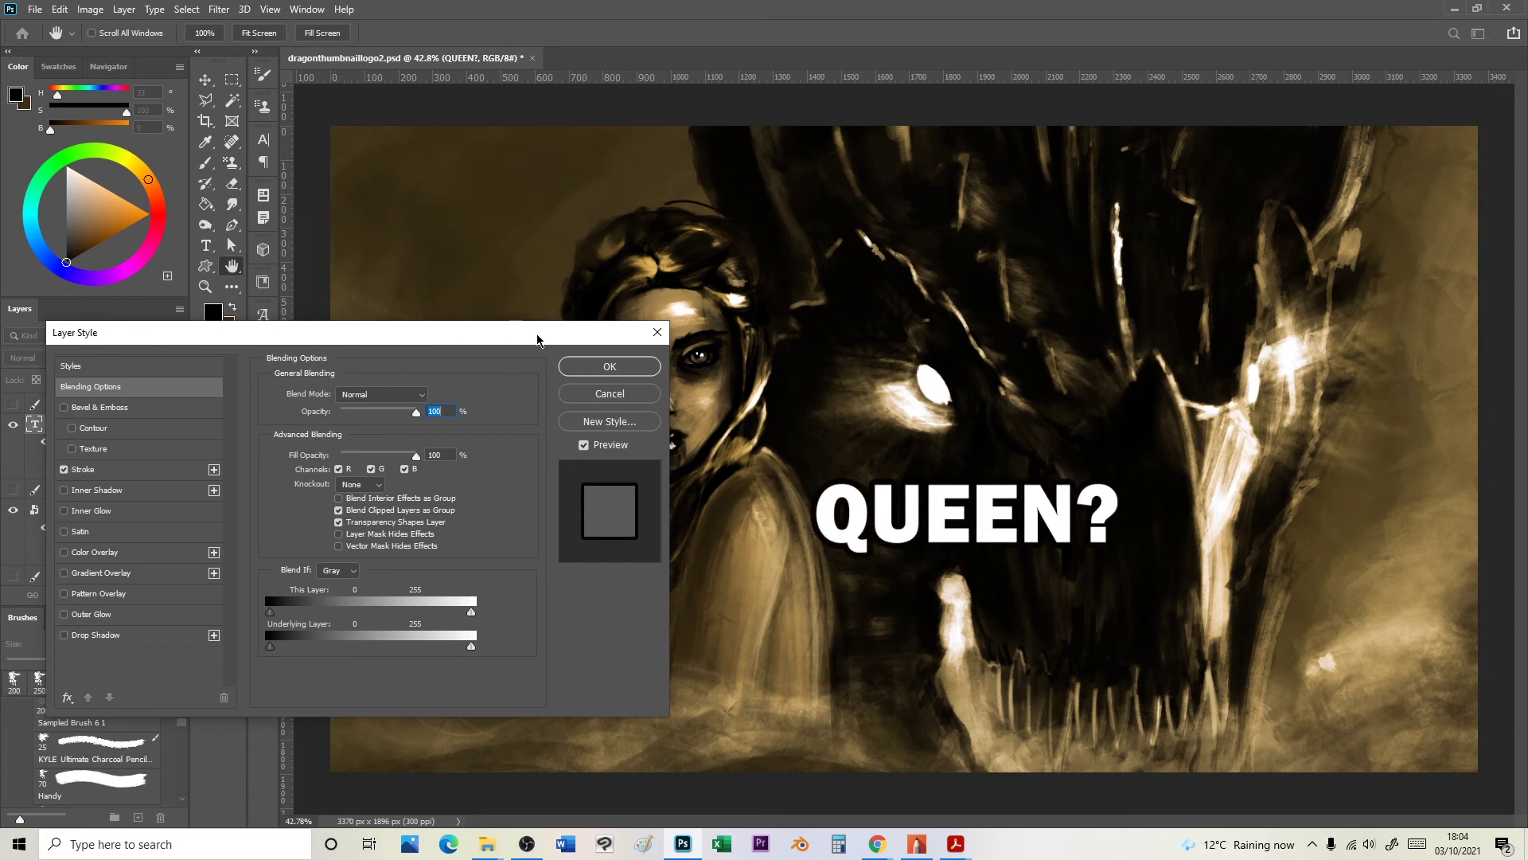
left_click(83, 469)
left_click(334, 523)
left_click(389, 480)
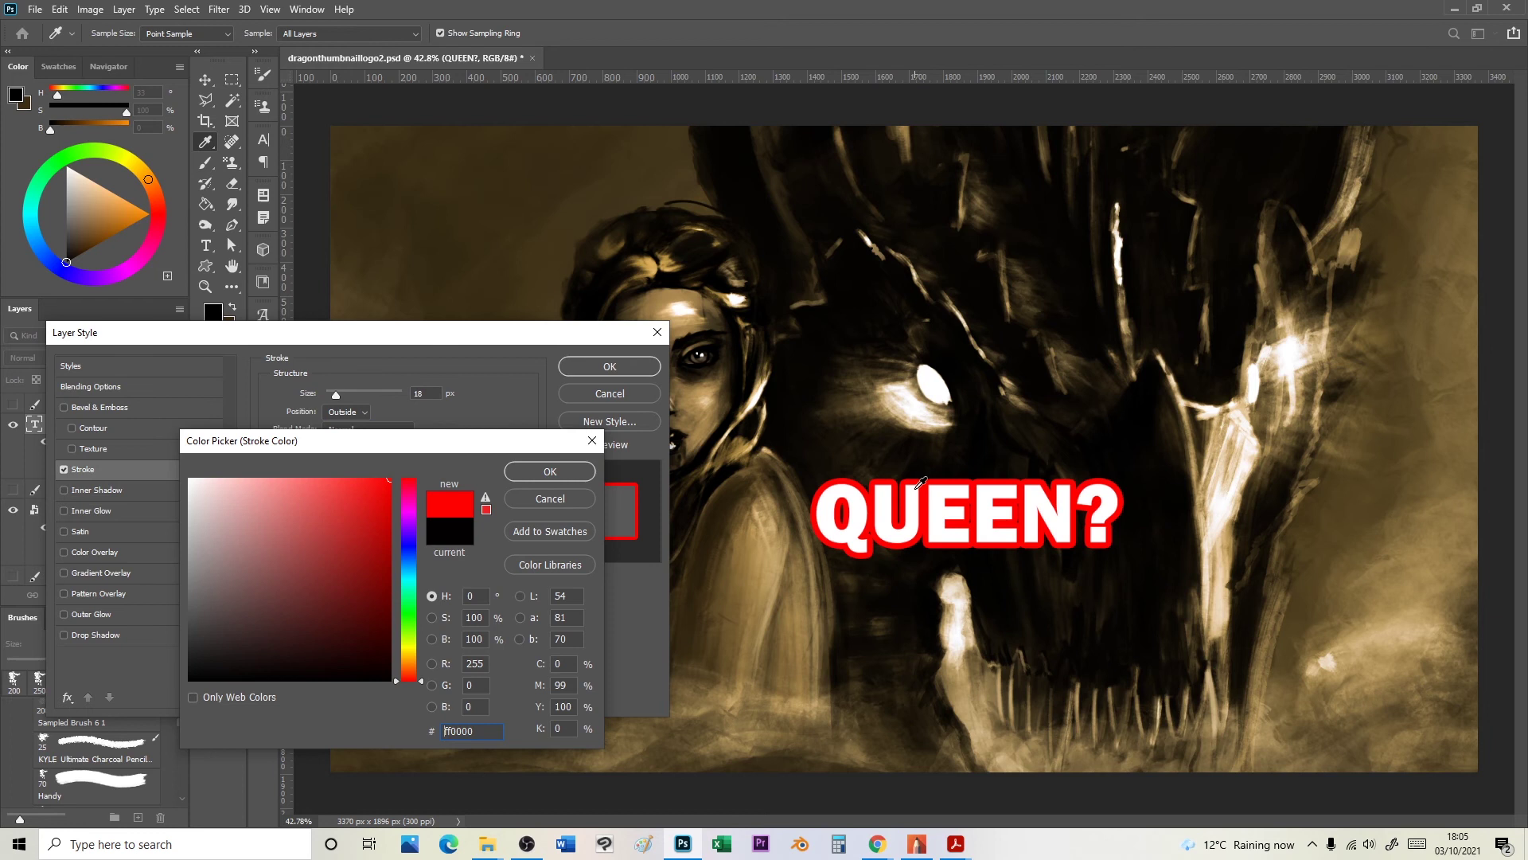
left_click(512, 472)
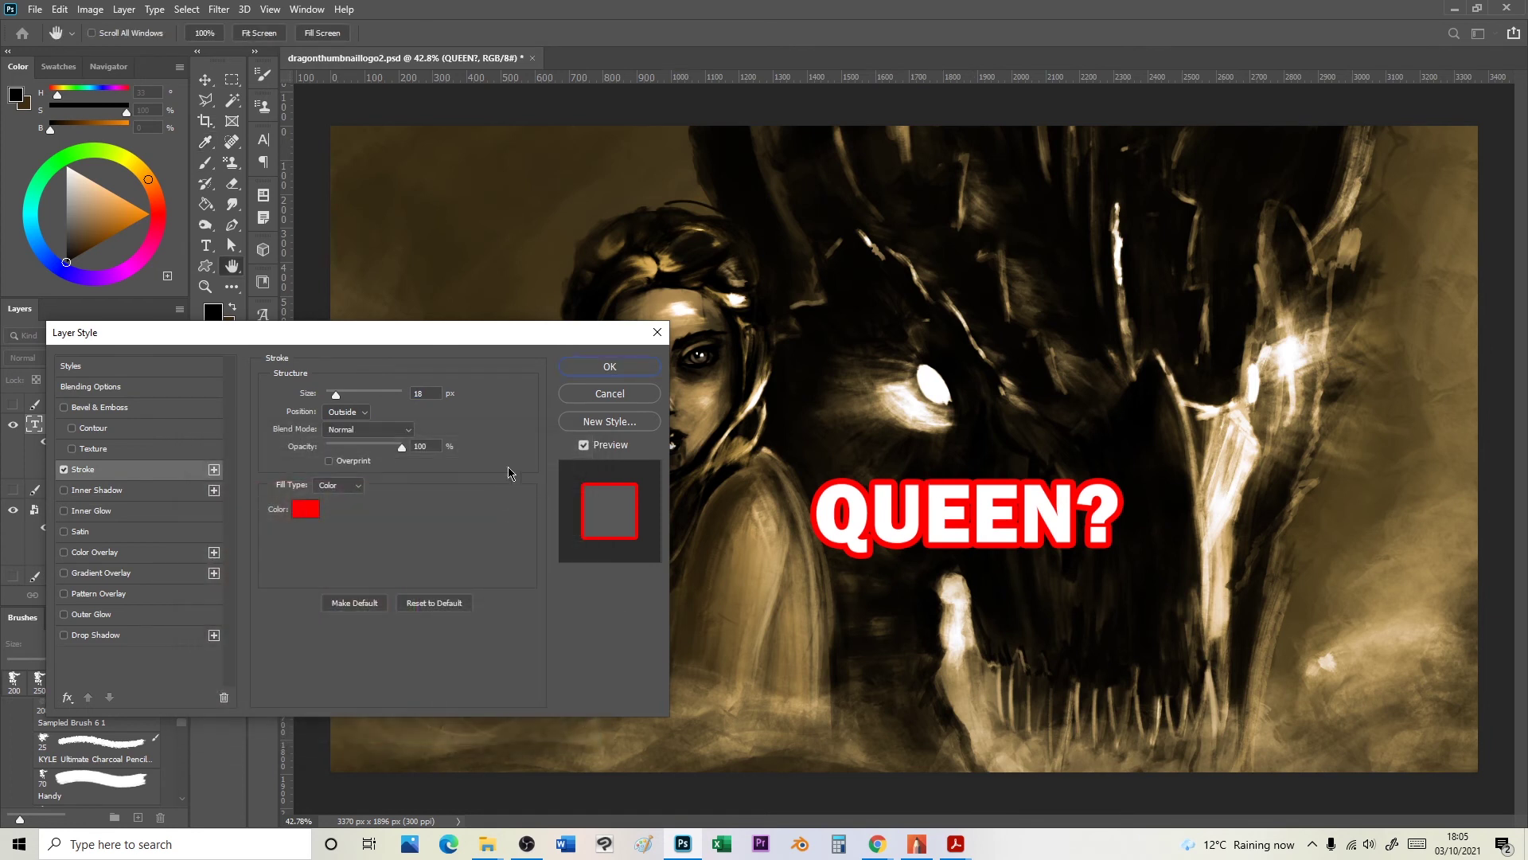
left_click(64, 490)
left_click(69, 512)
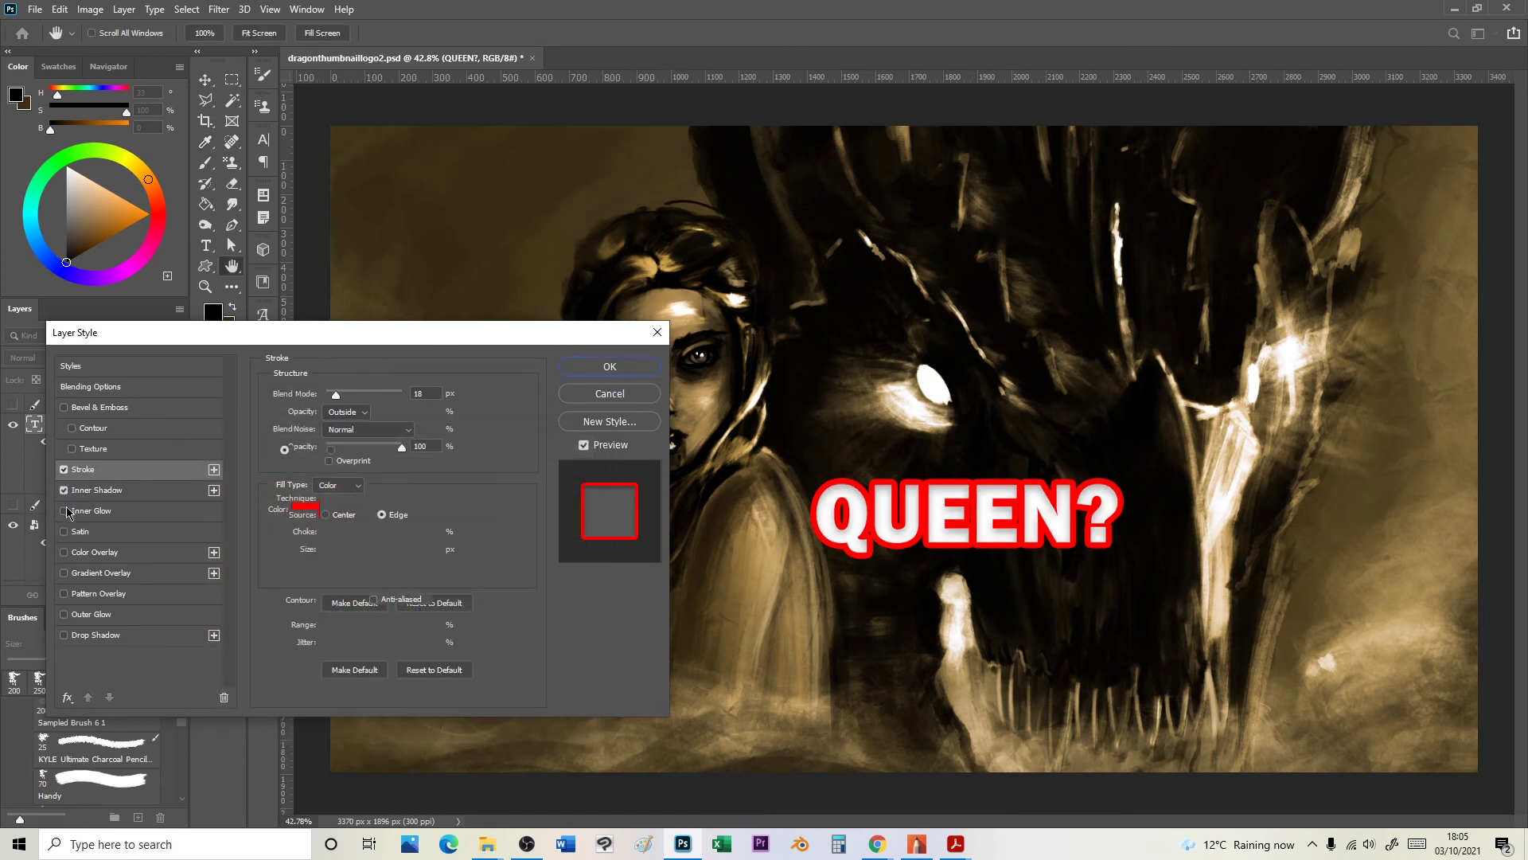
left_click(68, 551)
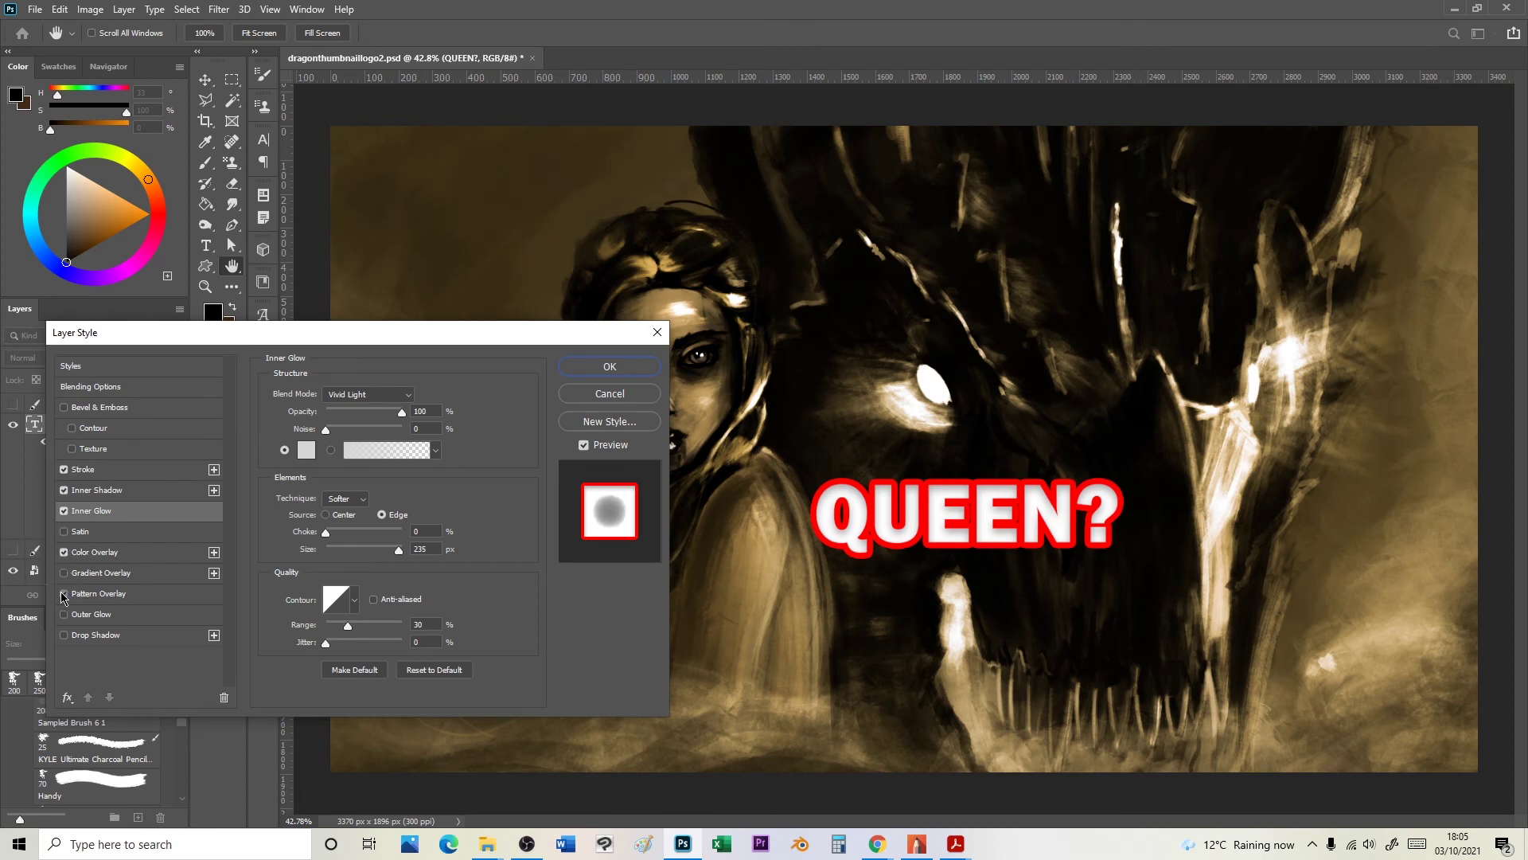
left_click(65, 573)
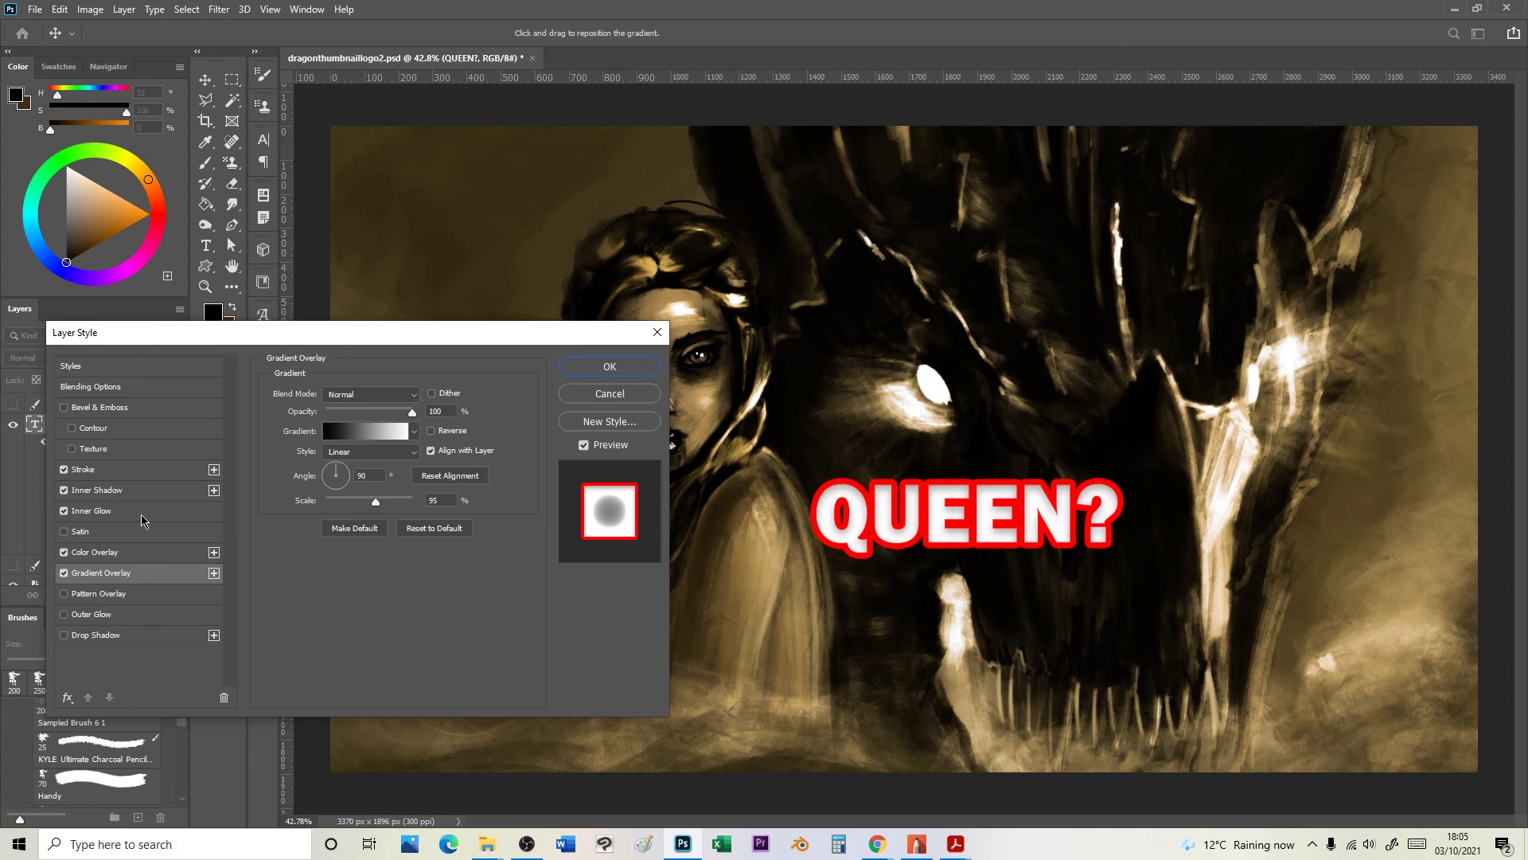
left_click(610, 366)
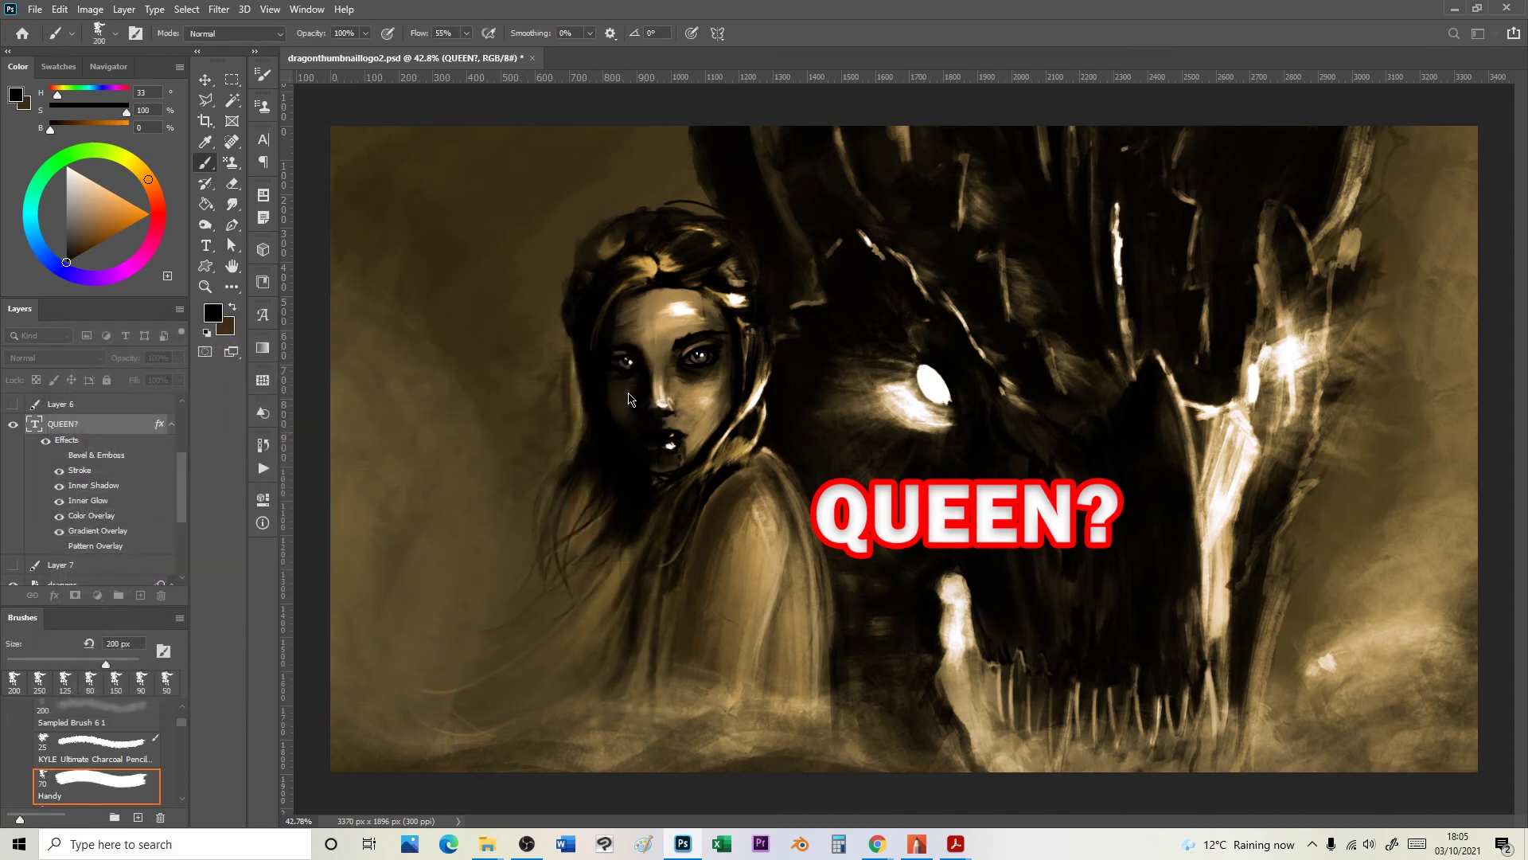